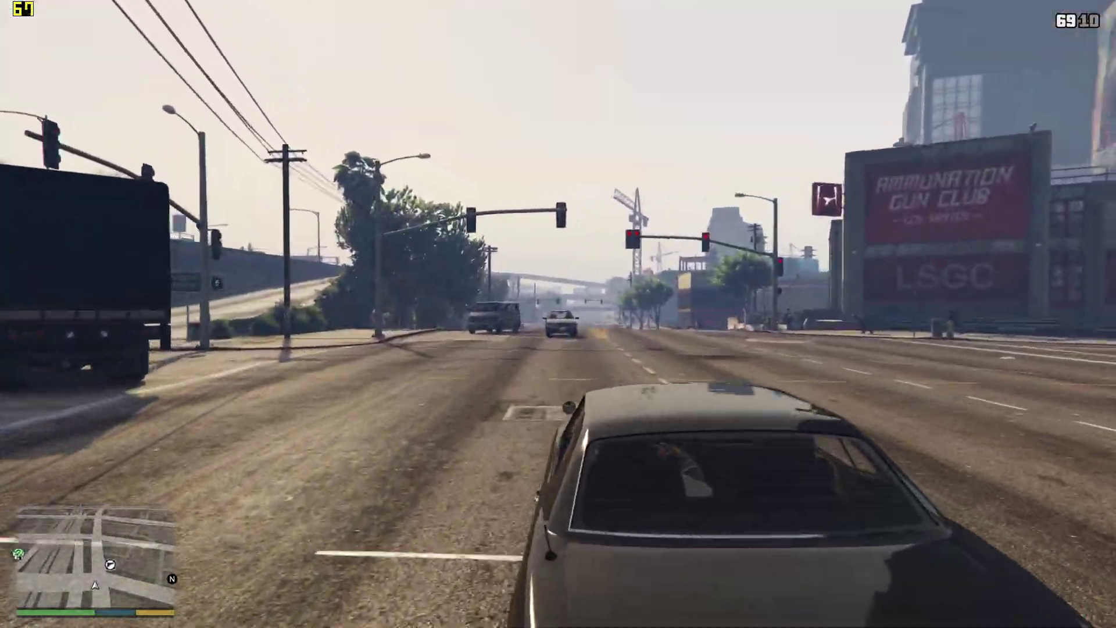
key(r)
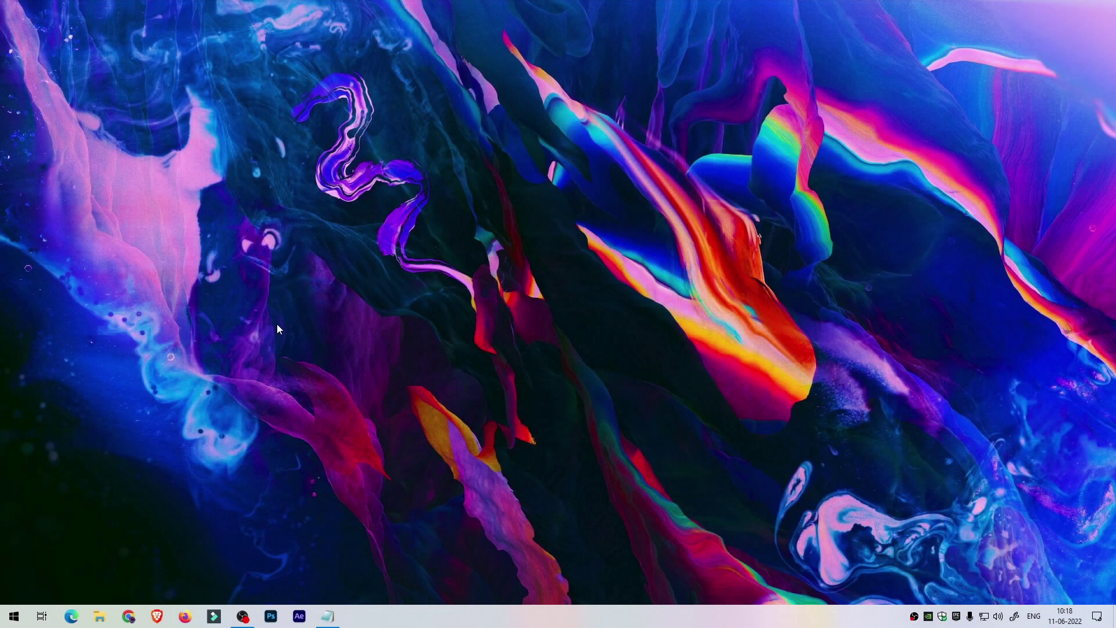
Open This PC and bring up the drive tools in the properties of Local Disk (C:).
key(super)
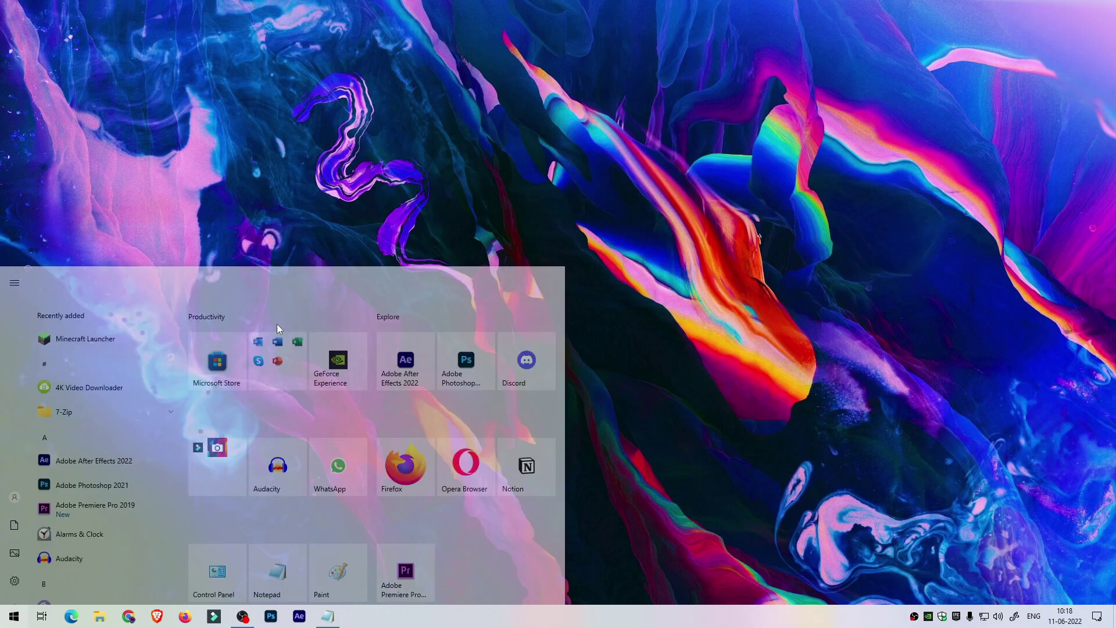
text(this pc)
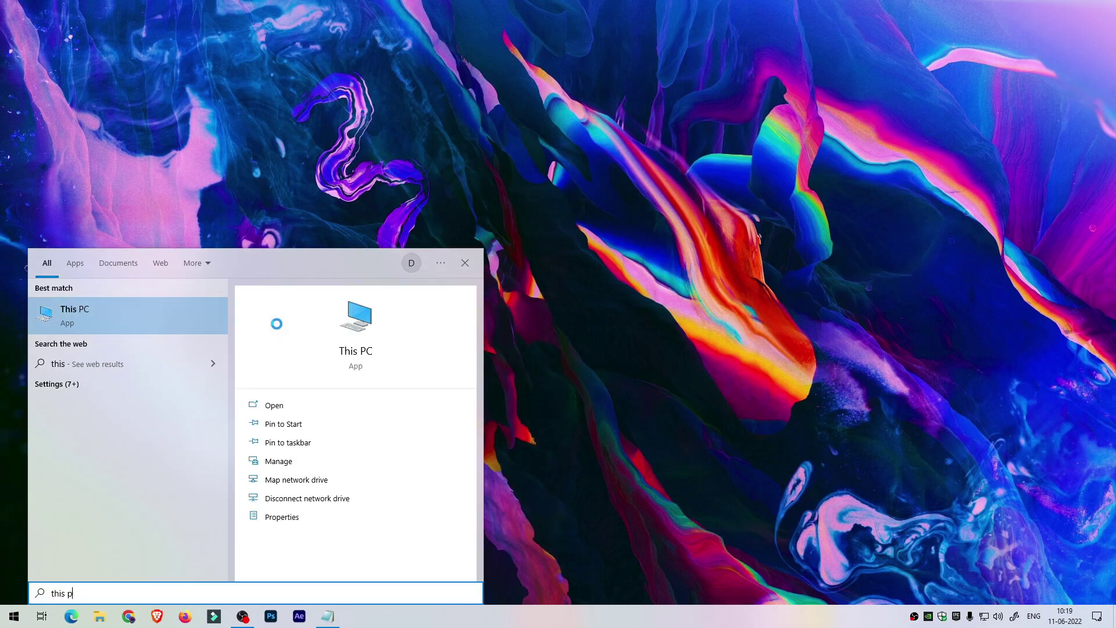
key(Return)
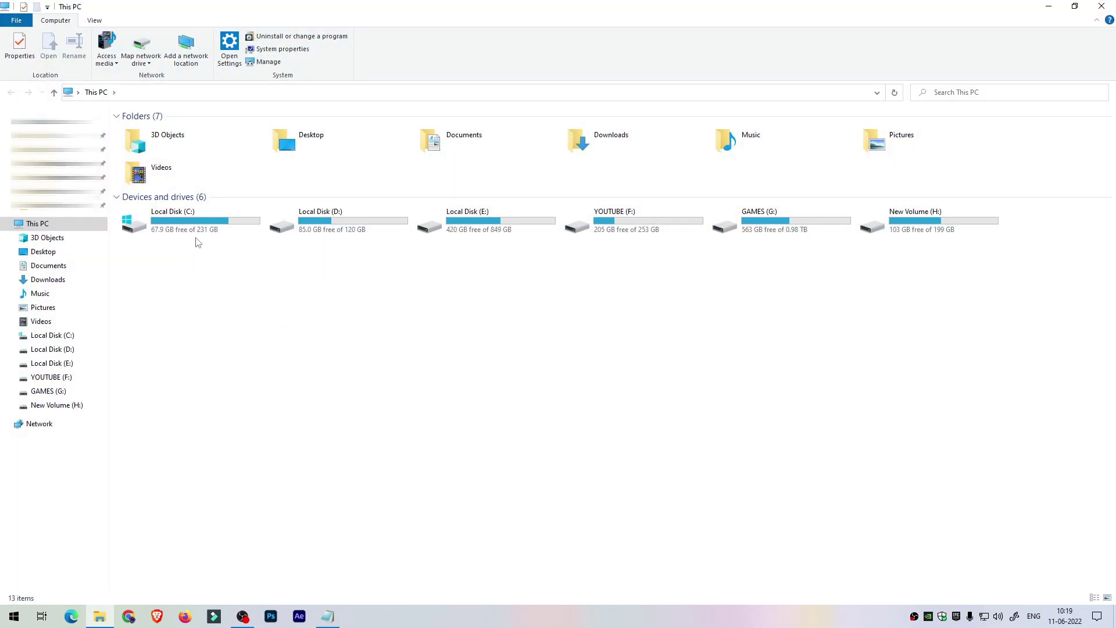
right_click(198, 242)
click(225, 486)
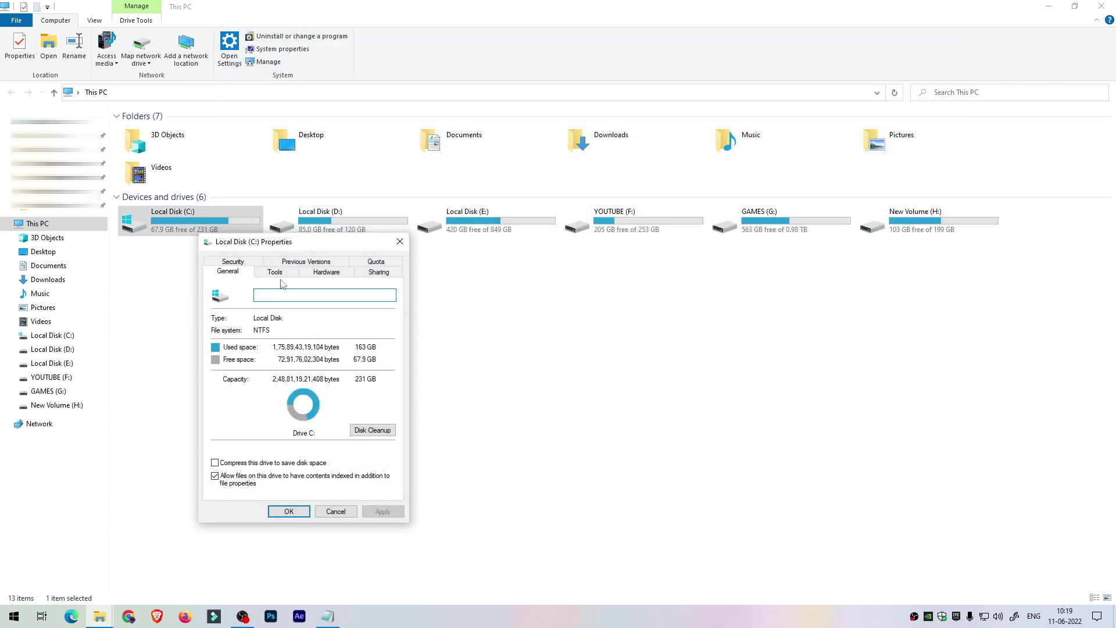
click(275, 273)
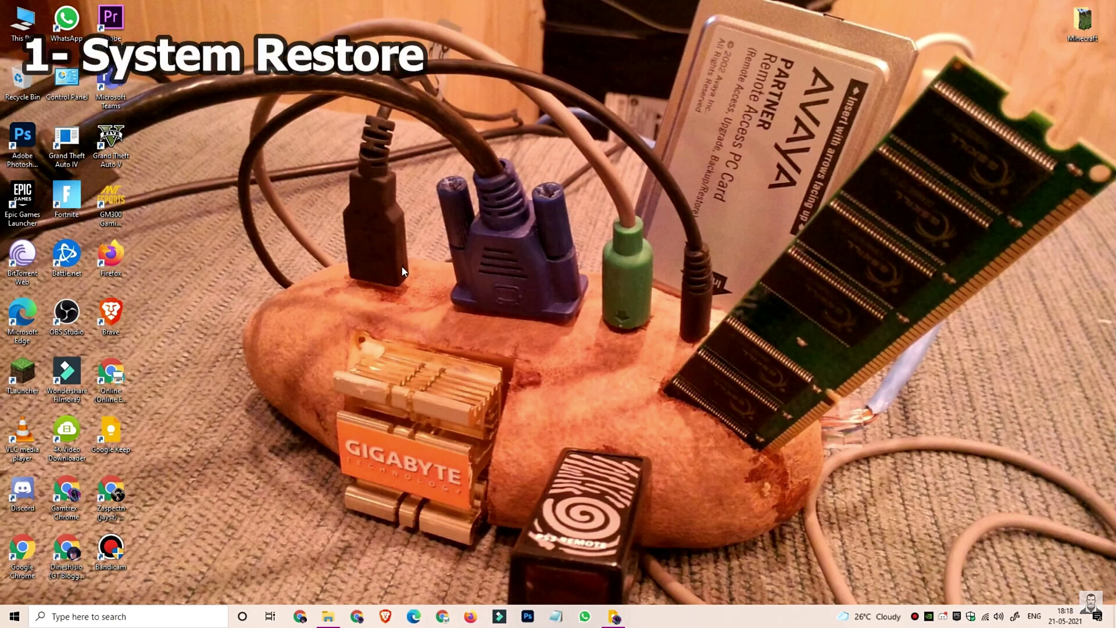
Search Windows for "create a system restore" and open the System Protection settings.
key(super)
text(create a)
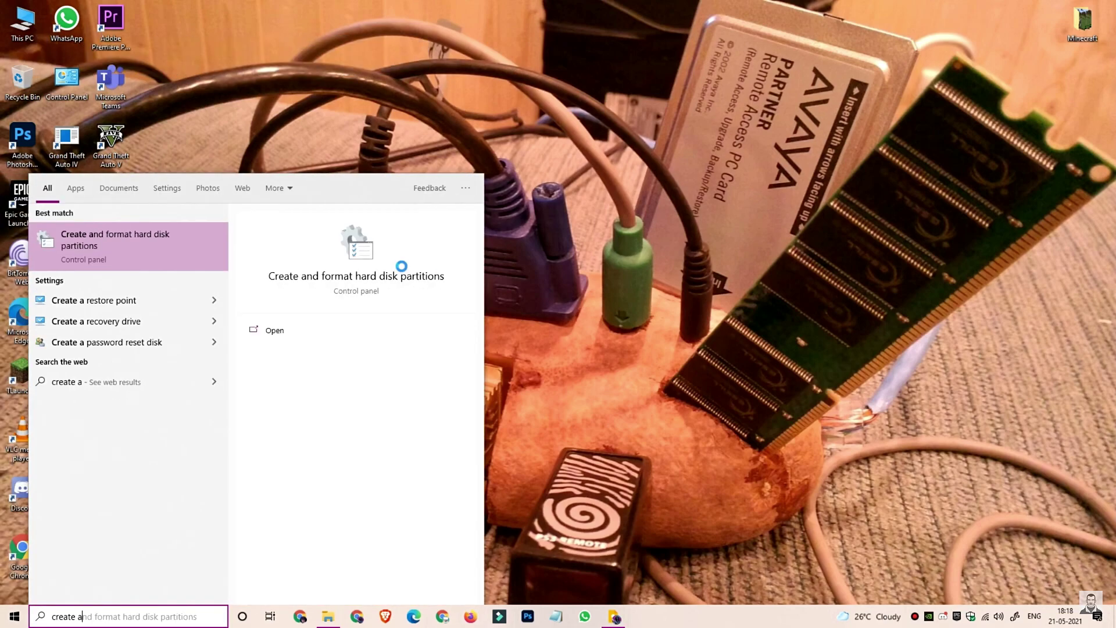
text( syste)
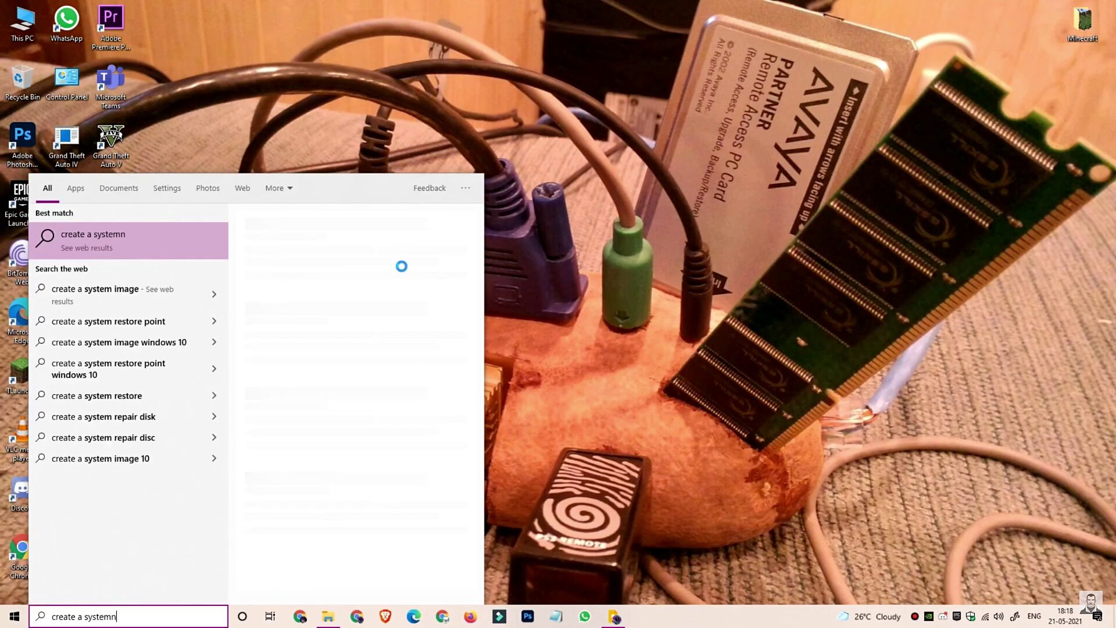
text(m re)
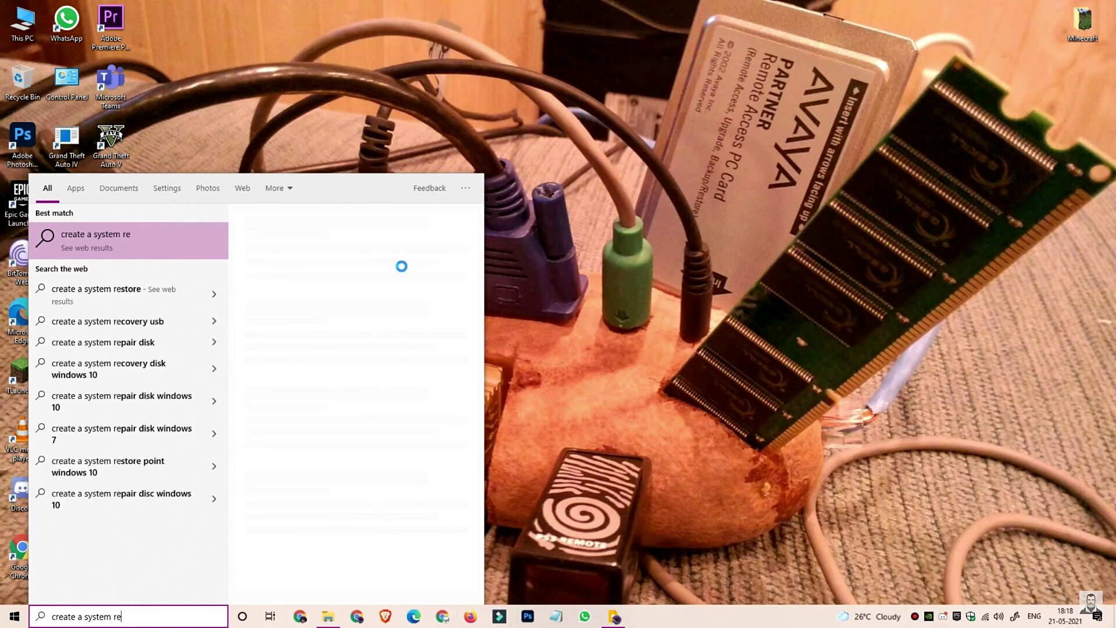
text(store)
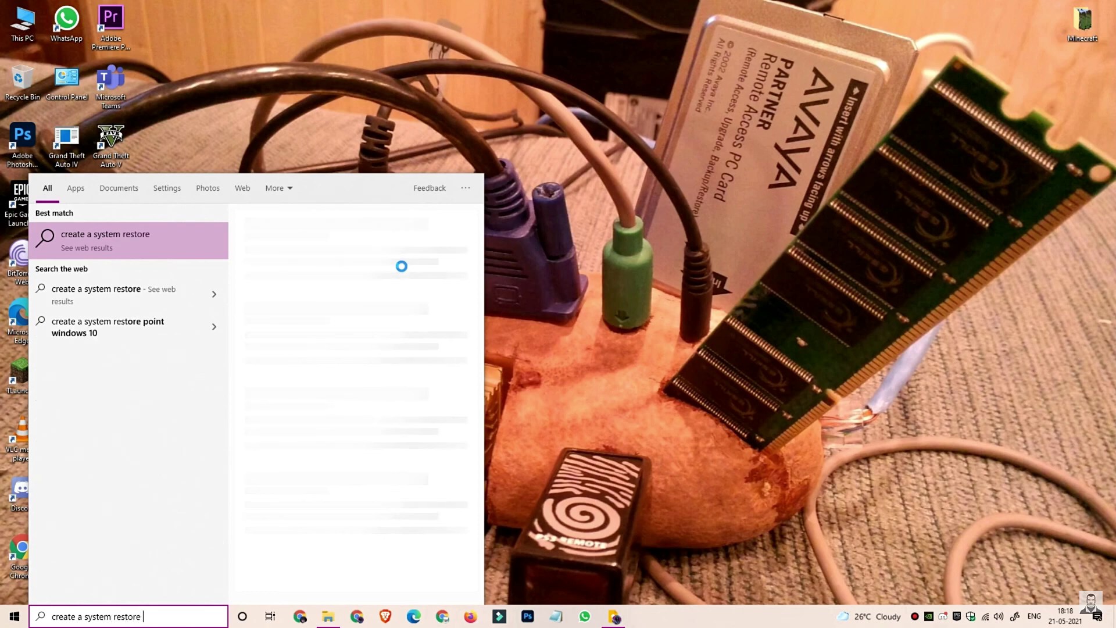
key(Return)
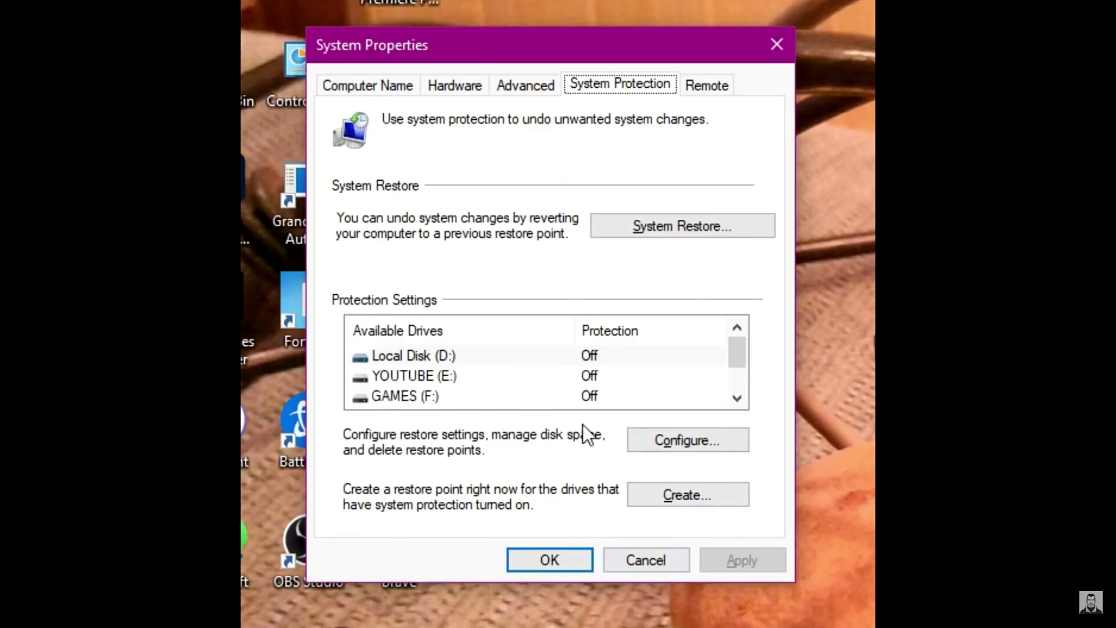
Open the restore configuration of Local Disk (C:) and accept it with system protection turned on.
scroll(511, 392, down, 1)
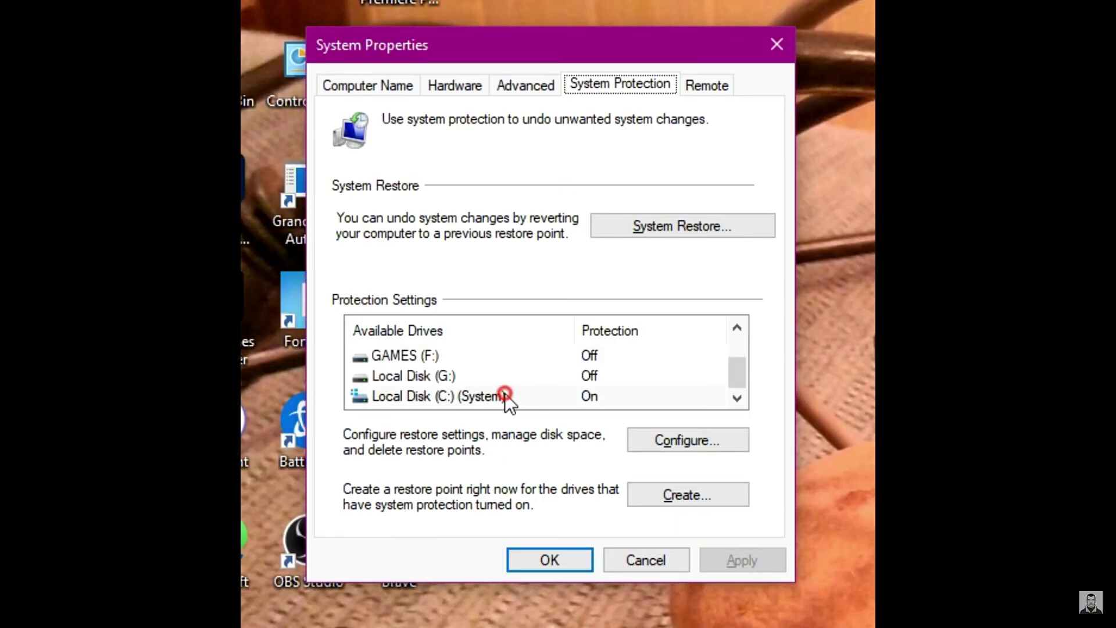
click(504, 394)
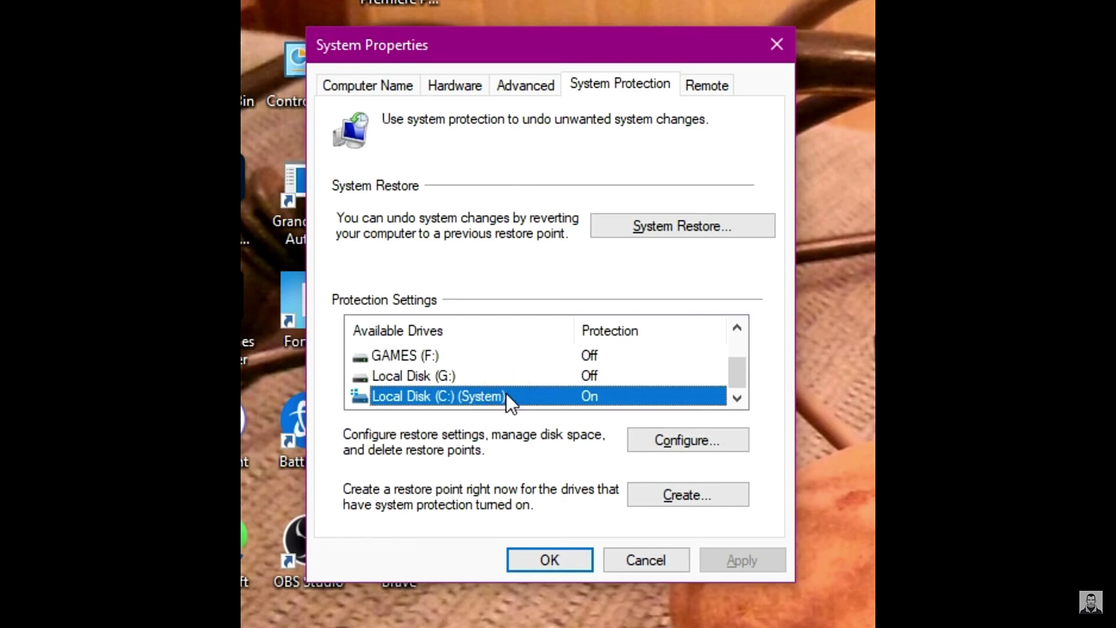
click(654, 441)
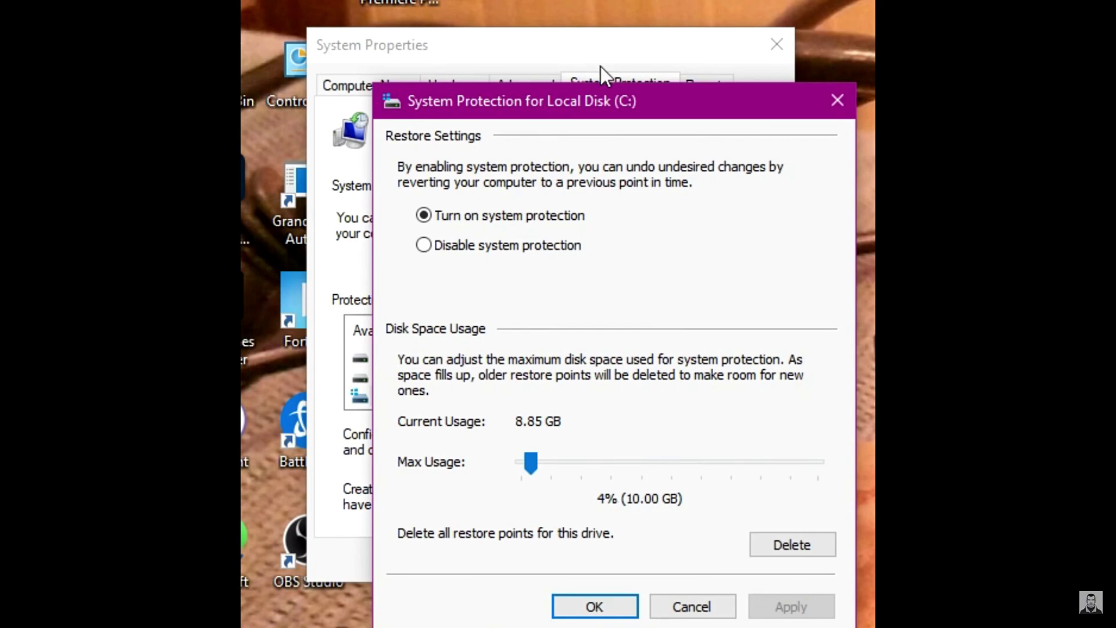
click(616, 605)
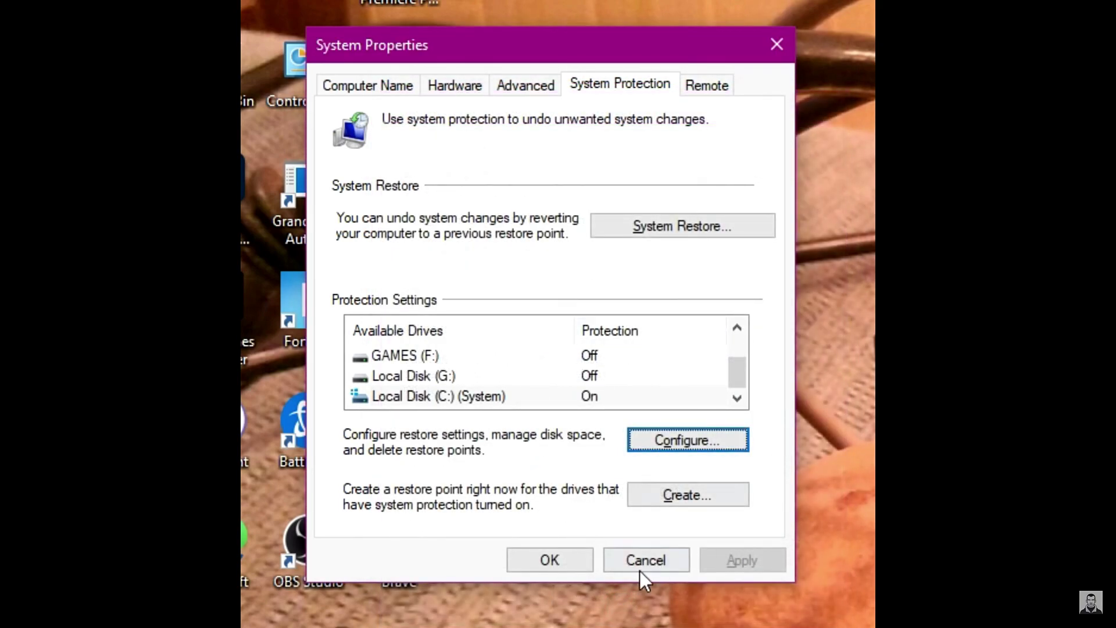
Create a restore point described as "gta 5" and close System Properties.
click(668, 495)
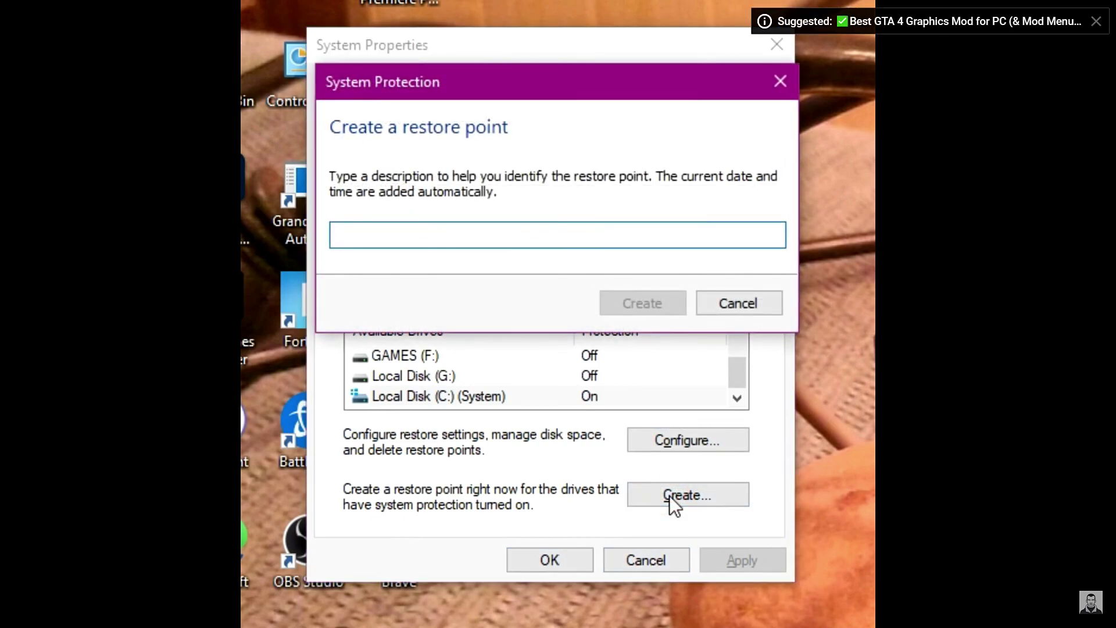
text(gat 5)
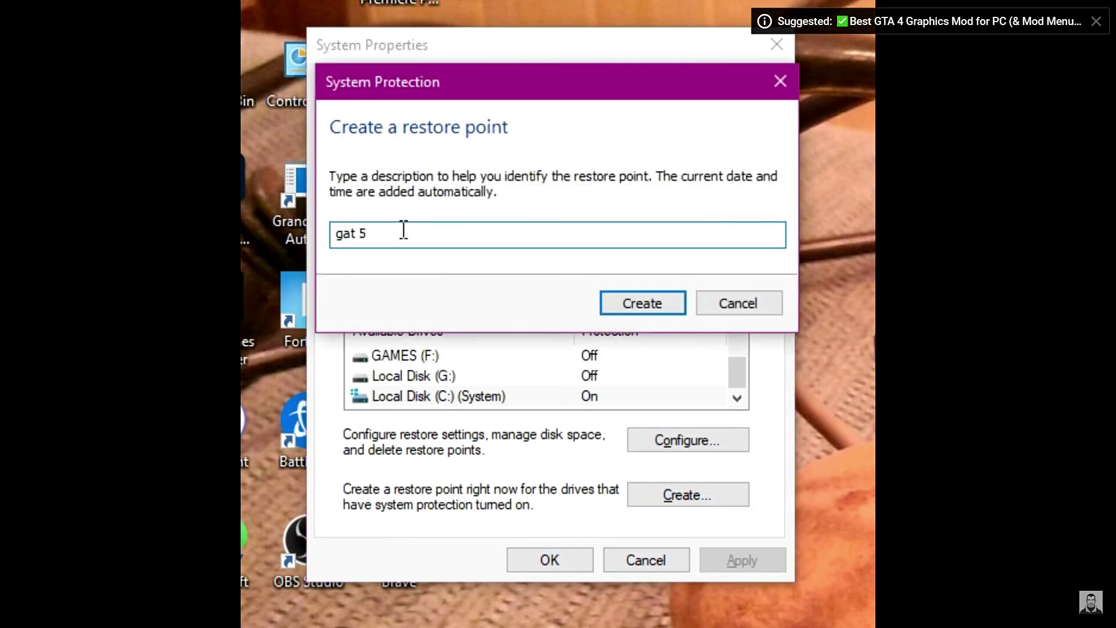
drag(403, 229, 312, 225)
text(gta 5)
click(628, 305)
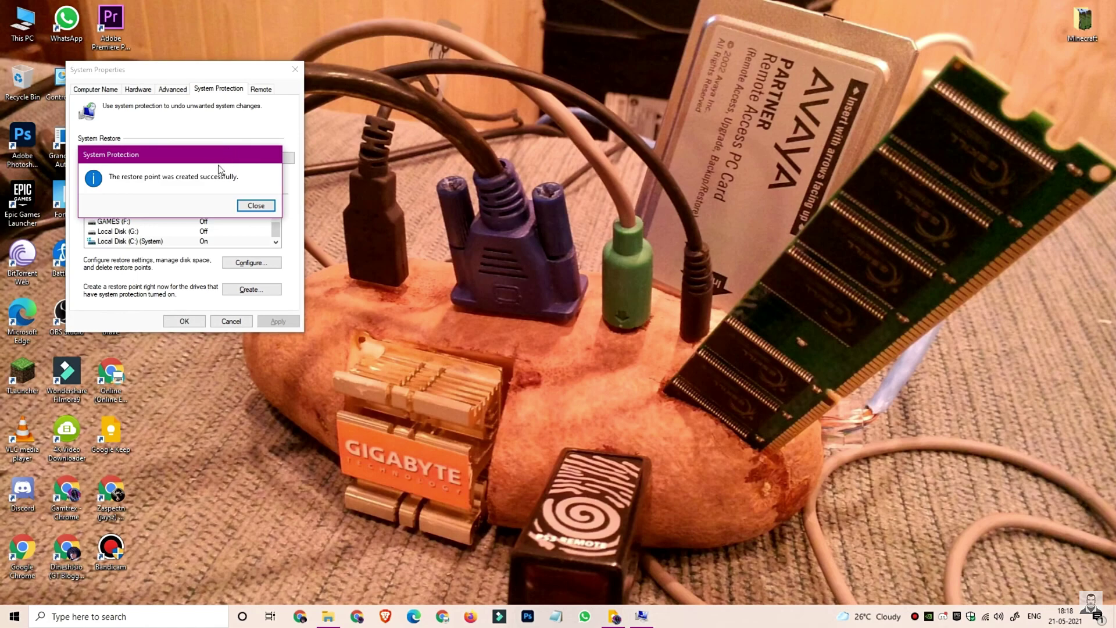
click(256, 205)
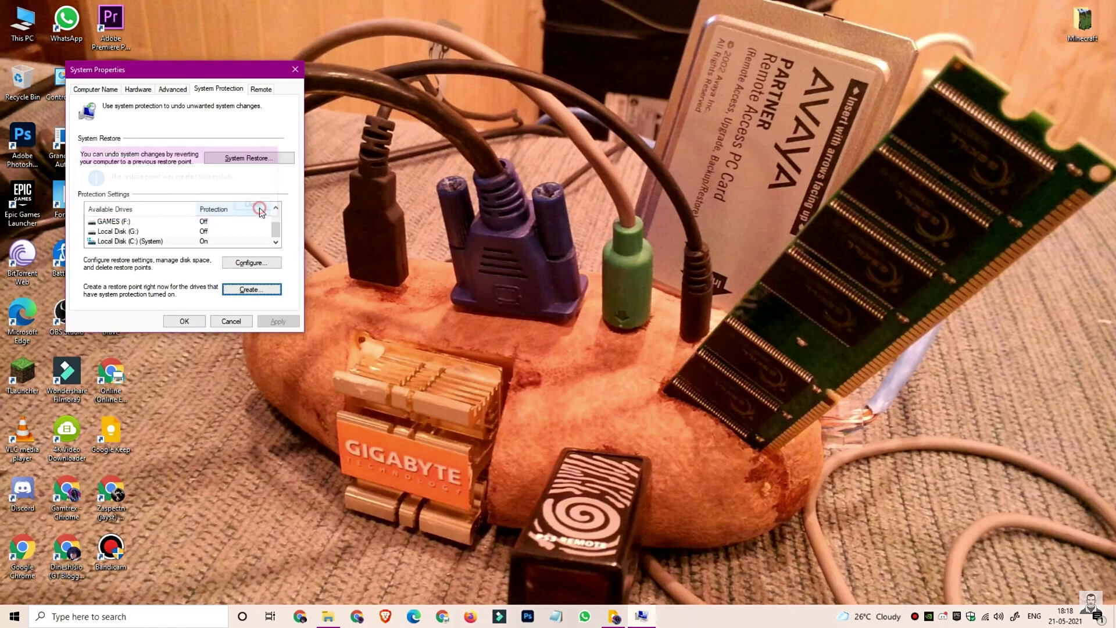
click(185, 321)
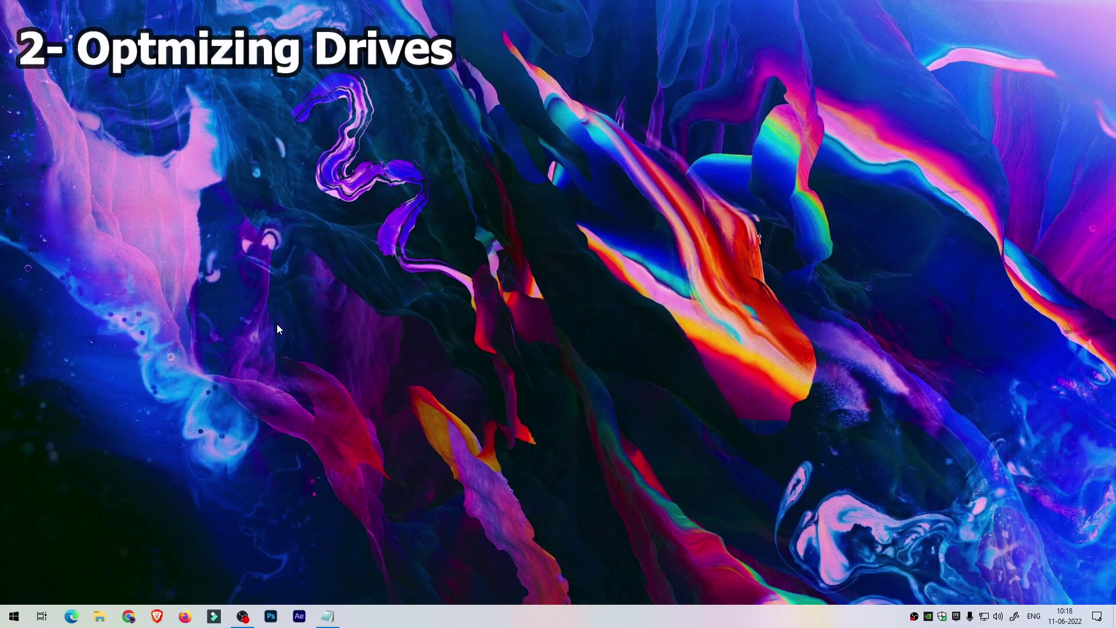
Open This PC and go to the error-checking and optimization tools in the Local Disk (C:) properties.
key(super)
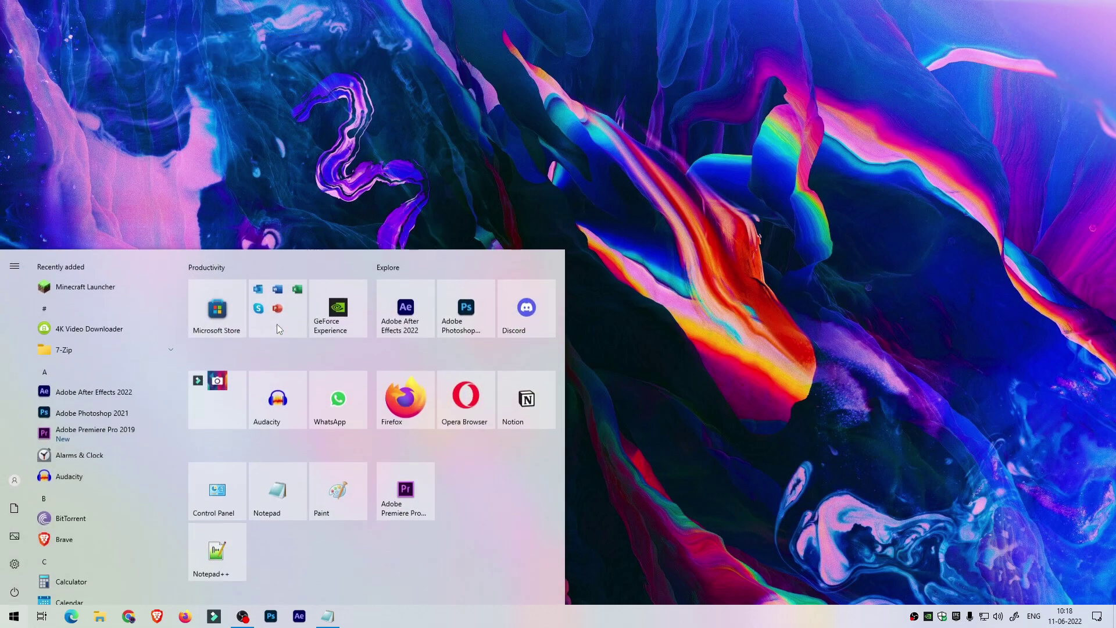
key(super)
key(super)
text(this)
key(Return)
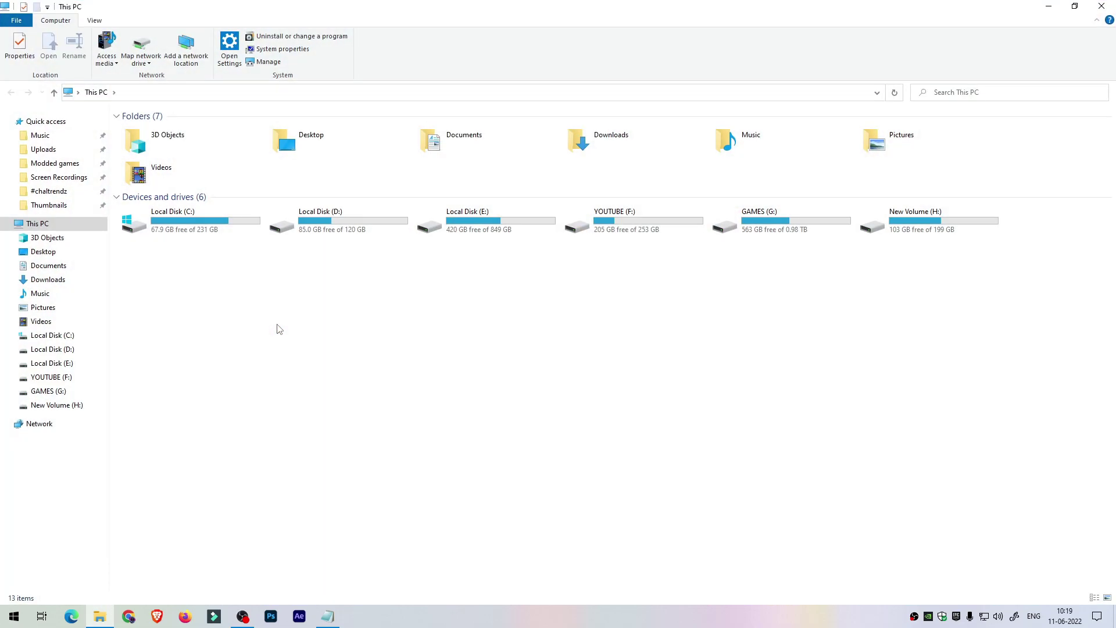
right_click(196, 233)
click(230, 479)
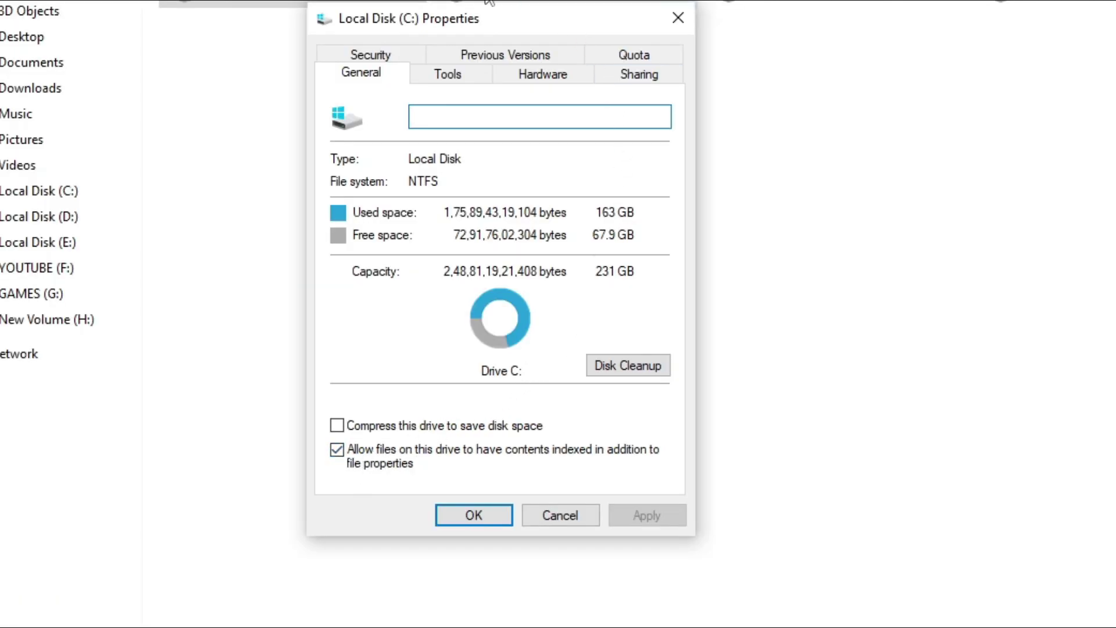
click(461, 80)
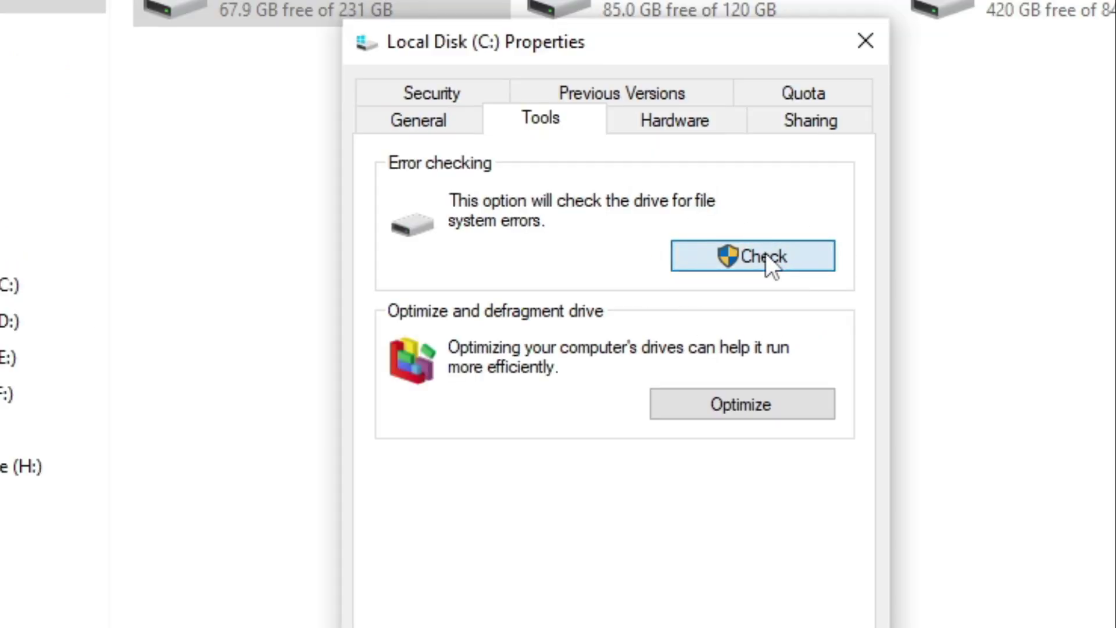
Scan Local Disk (C:) for file system errors and dismiss the scan report.
click(765, 253)
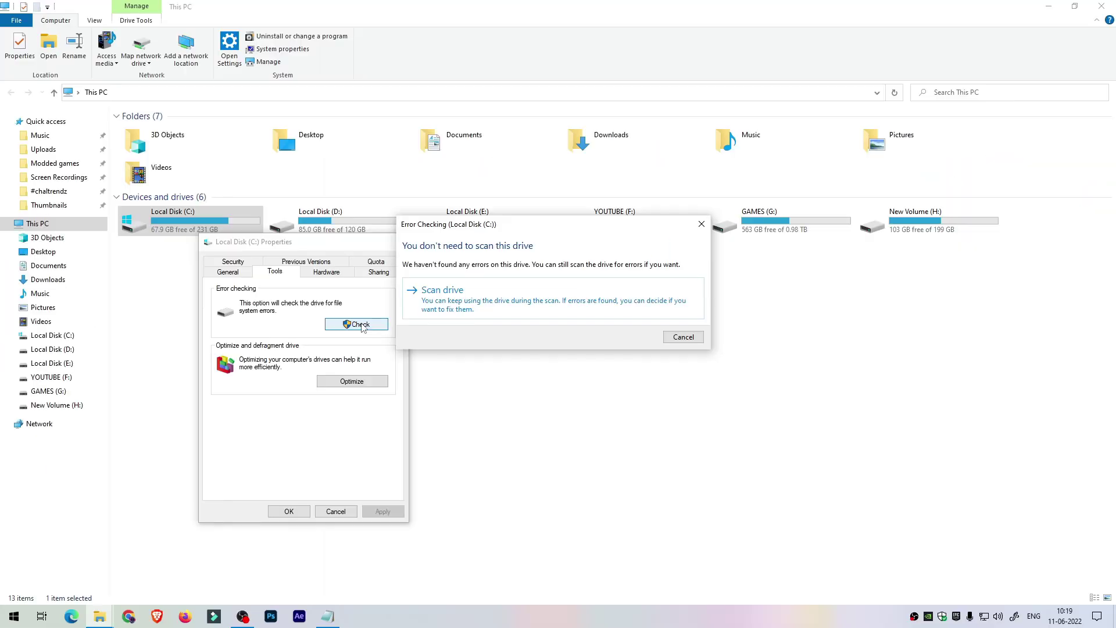
click(431, 294)
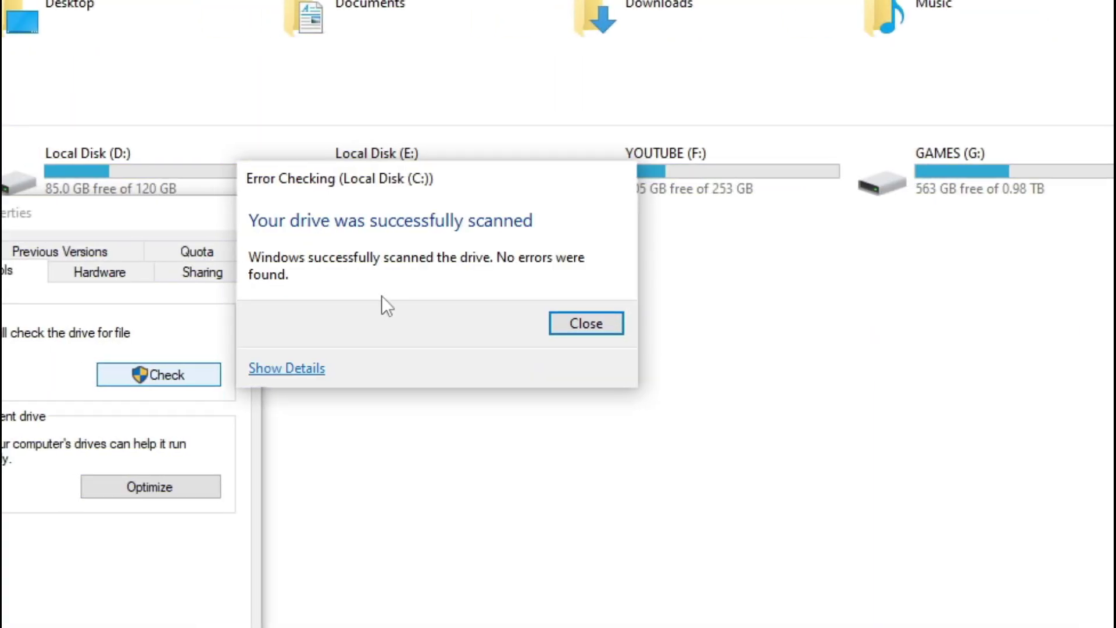
click(571, 318)
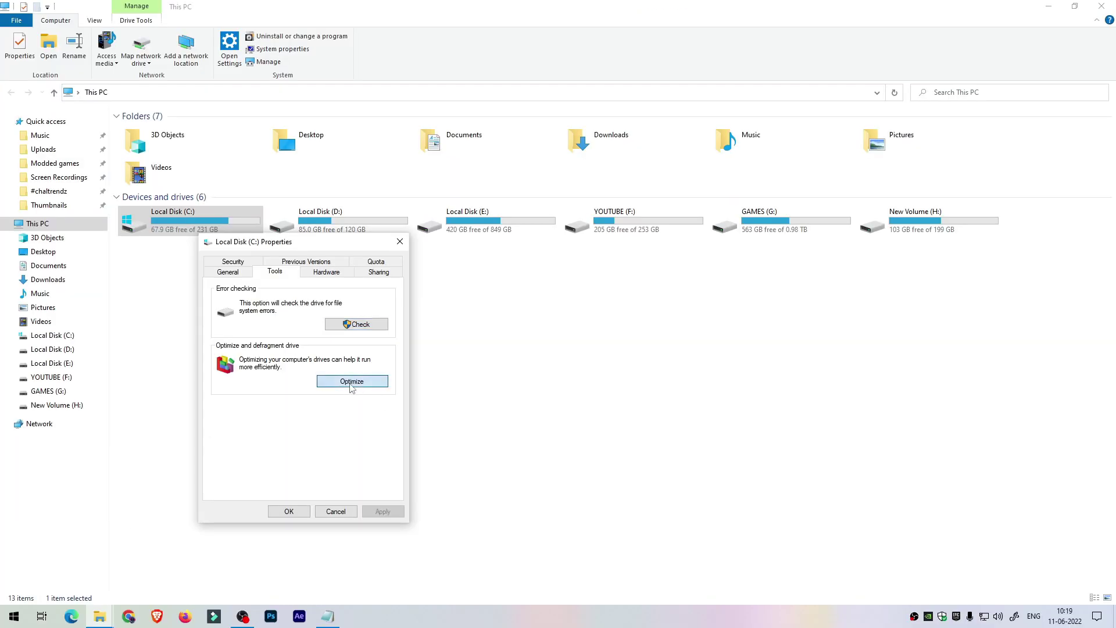
Open the drive optimization tool and optimize drive (C:), Local Disk (D:) and Local Disk (E:).
click(352, 381)
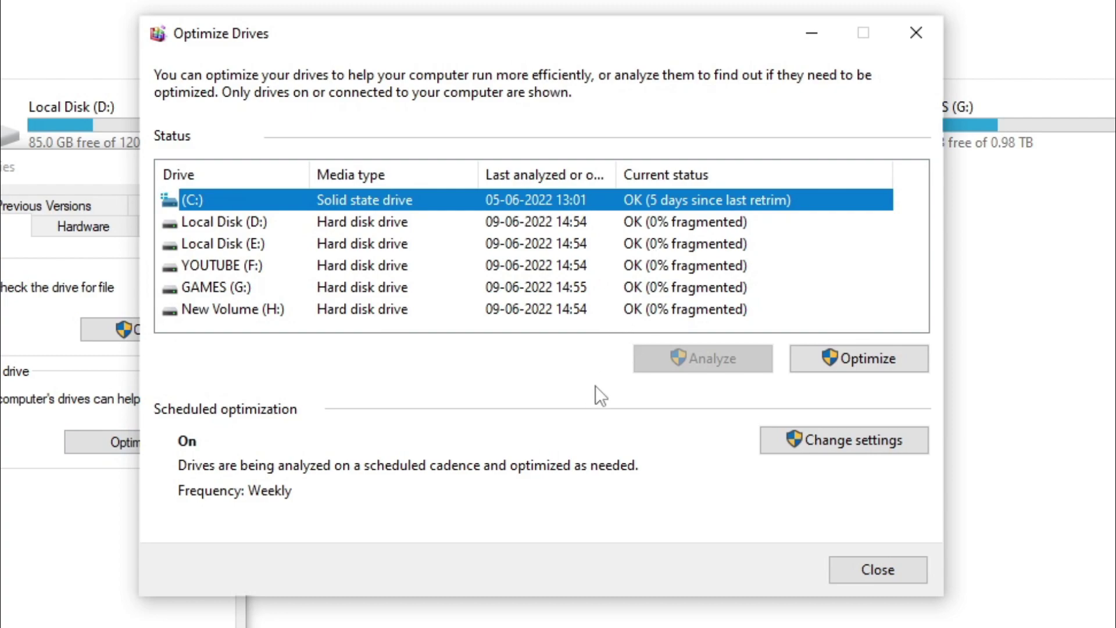
click(848, 366)
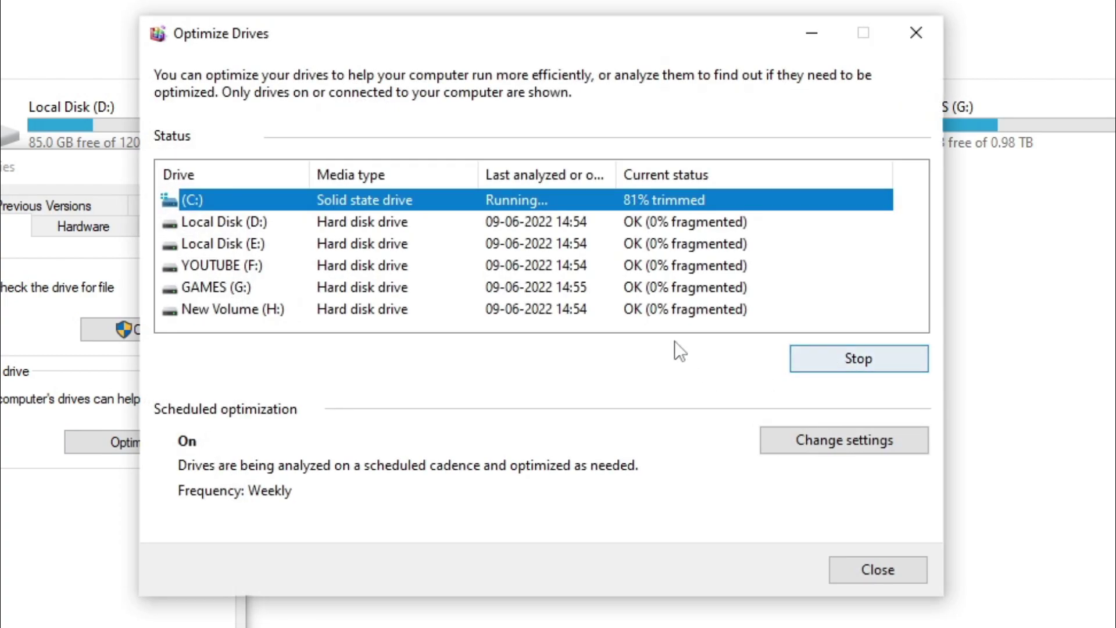
click(680, 221)
click(835, 363)
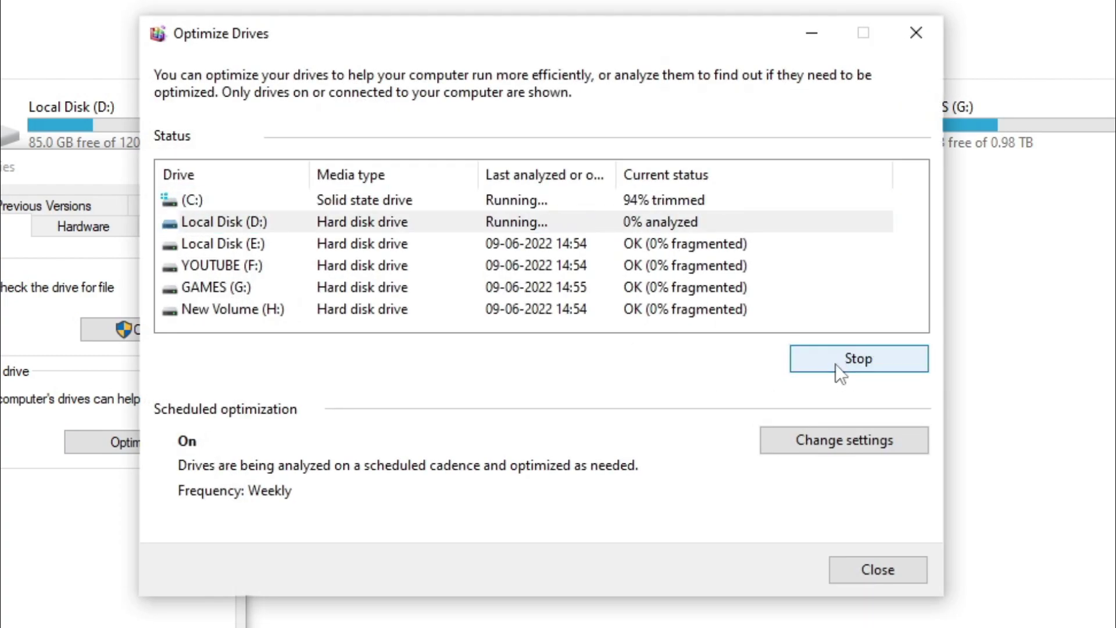
click(644, 242)
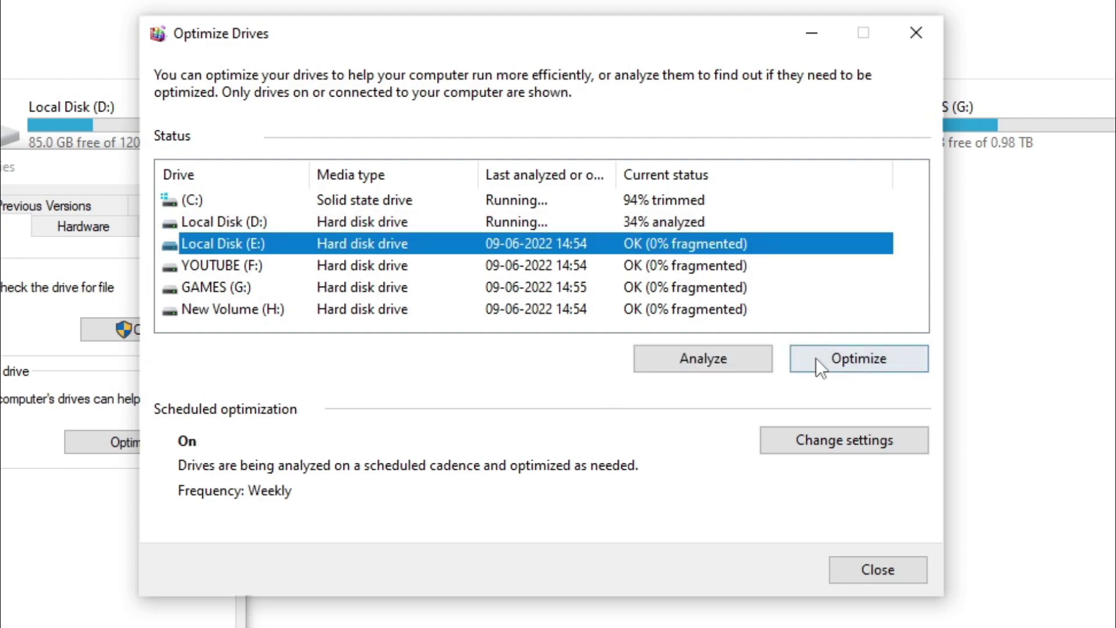
click(836, 360)
Optimize YOUTUBE (F:), GAMES (G:) and New Volume (H:), and close the optimization and Local Disk (C:) properties windows.
click(700, 273)
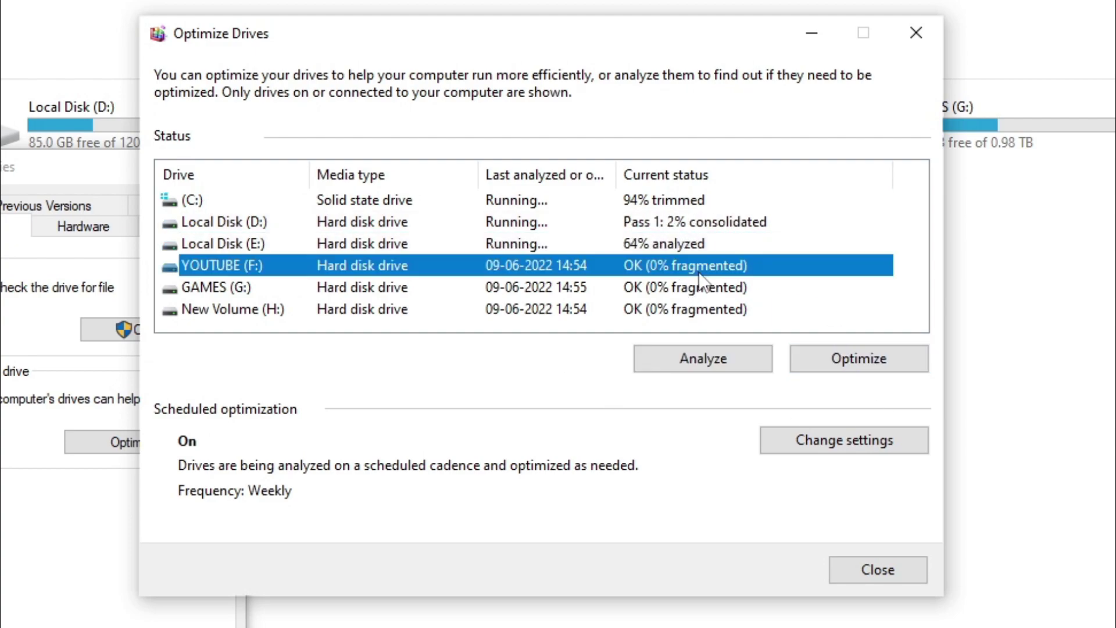
click(857, 368)
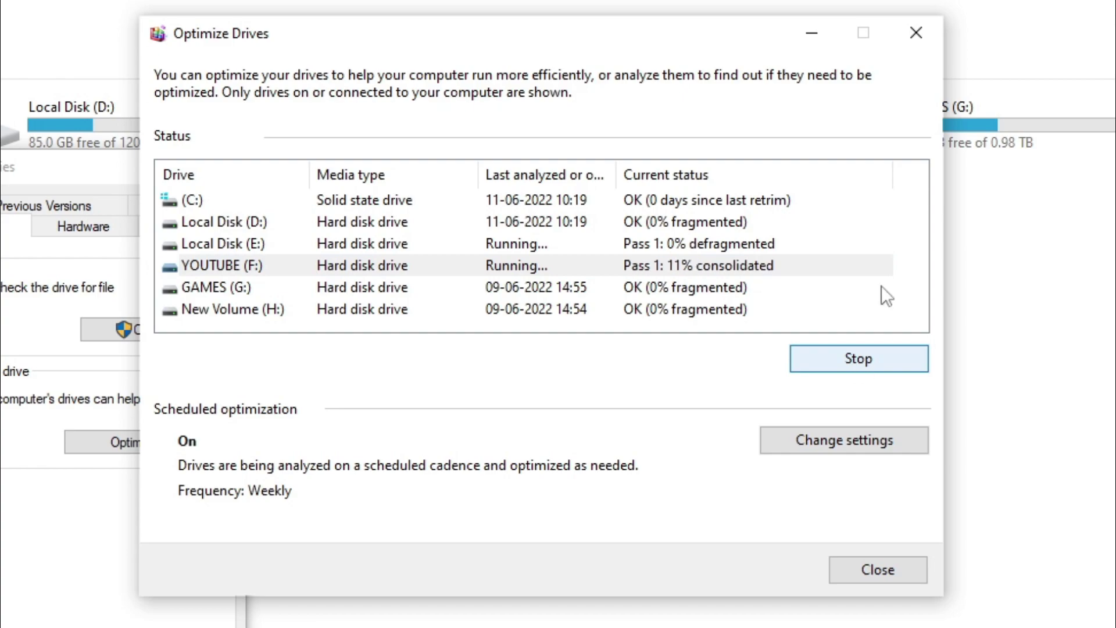
click(674, 290)
click(837, 358)
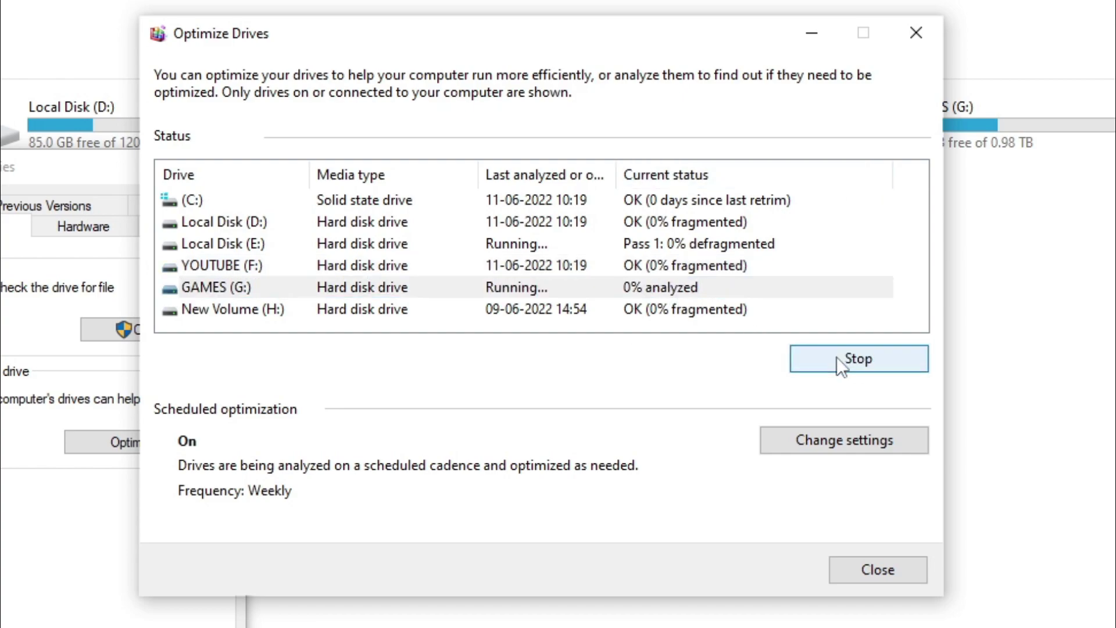
click(710, 311)
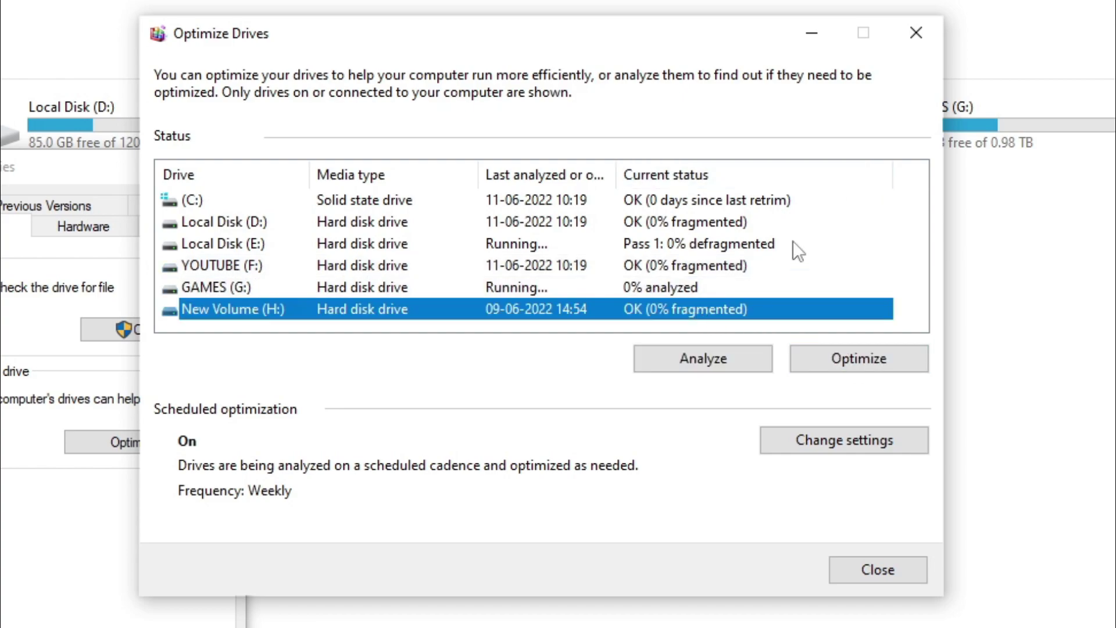
click(828, 358)
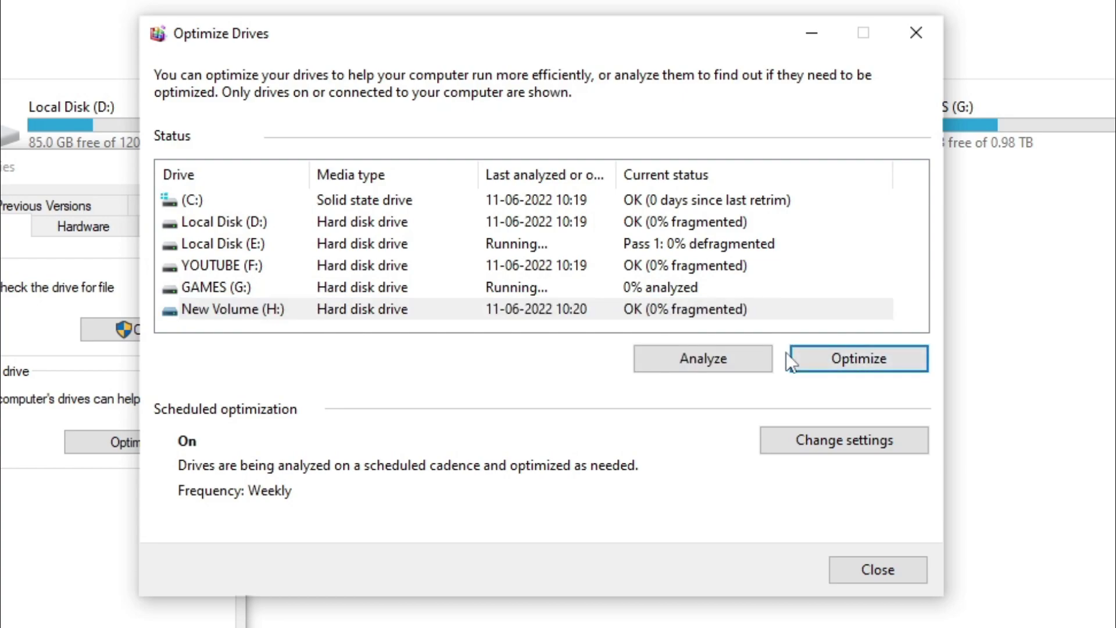
click(513, 243)
click(496, 288)
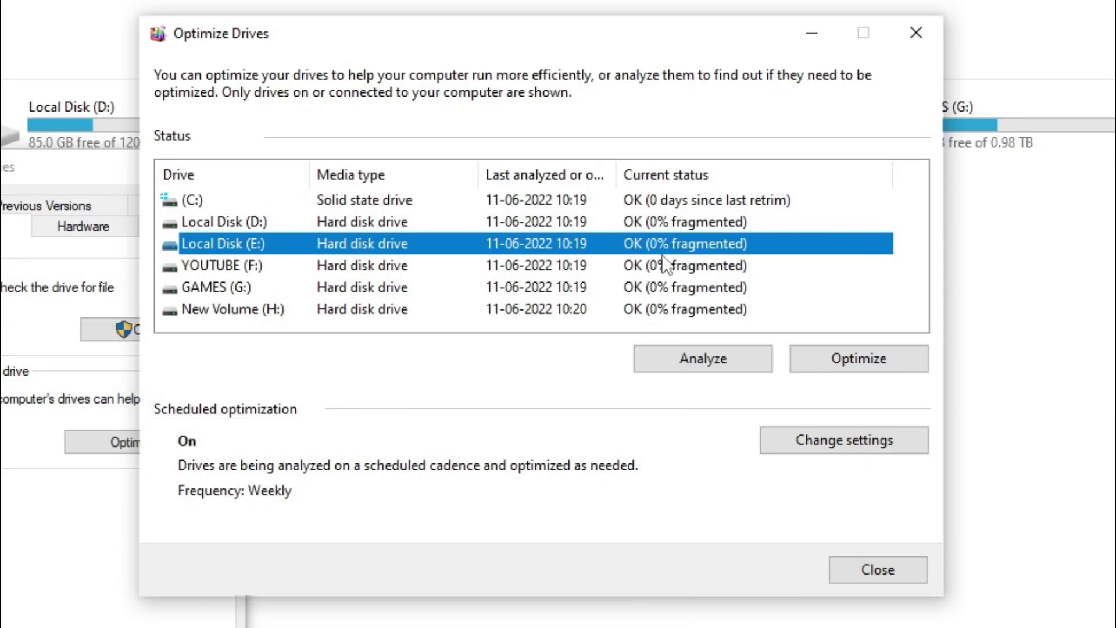
click(878, 569)
click(397, 239)
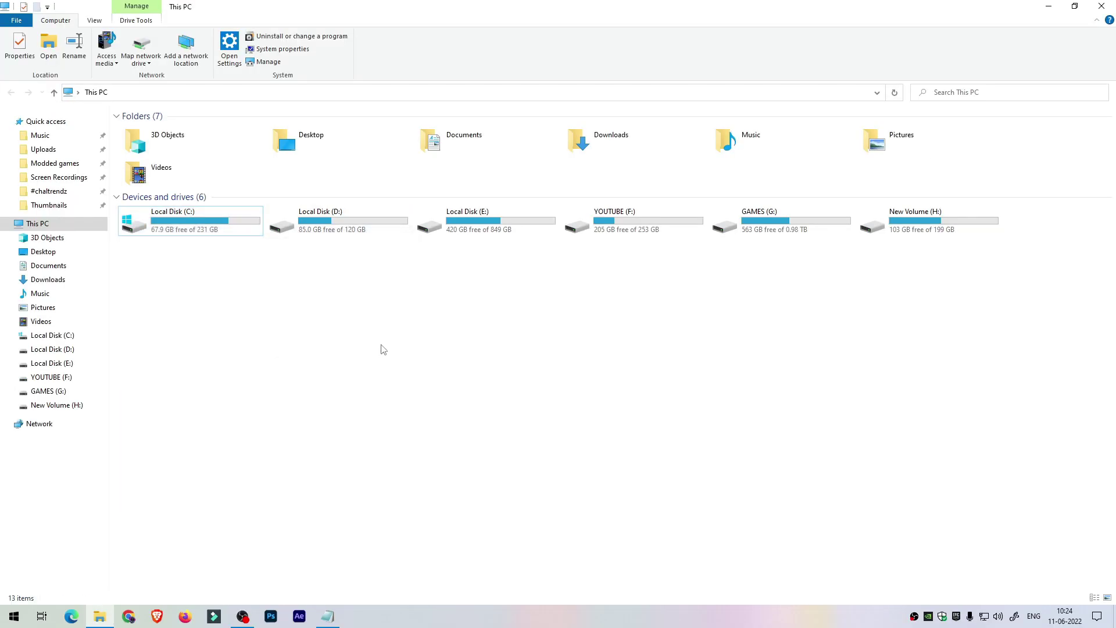
Check the Notepad optimization list, minimize the This PC window and refresh the desktop.
click(340, 615)
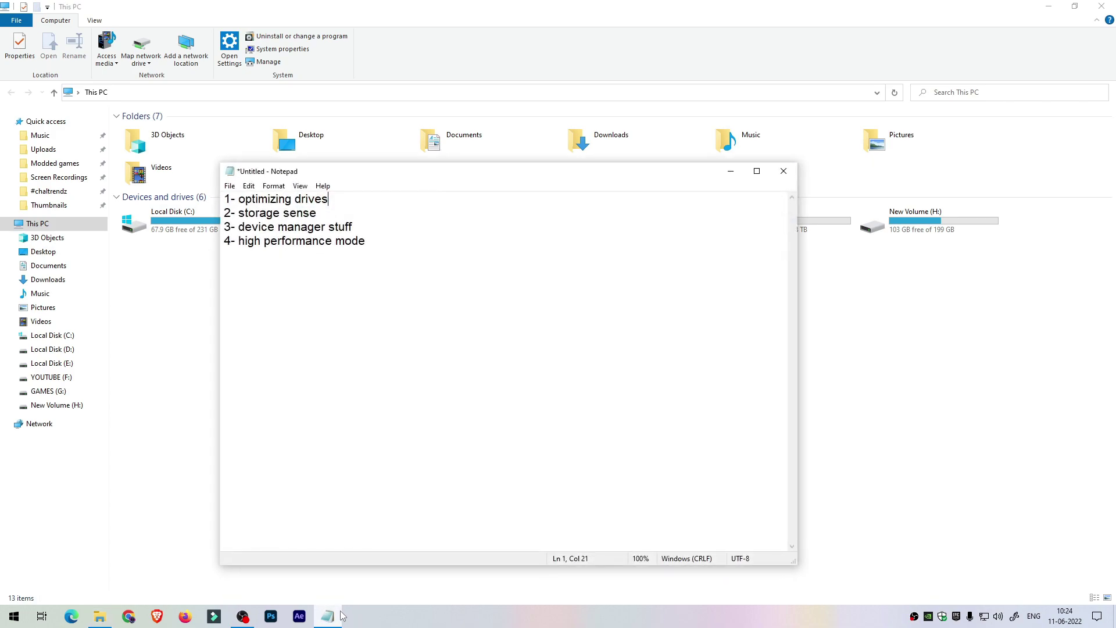
click(340, 615)
click(1048, 6)
right_click(477, 294)
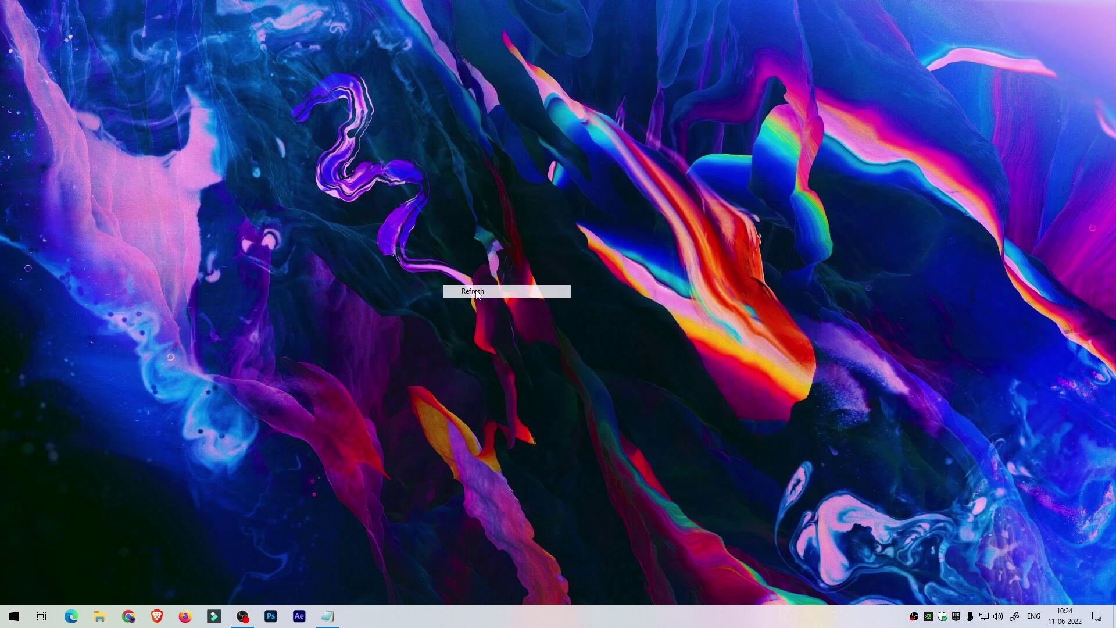
Open Windows Settings and go to the Storage Sense configuration page under the system storage settings.
click(8, 618)
click(14, 560)
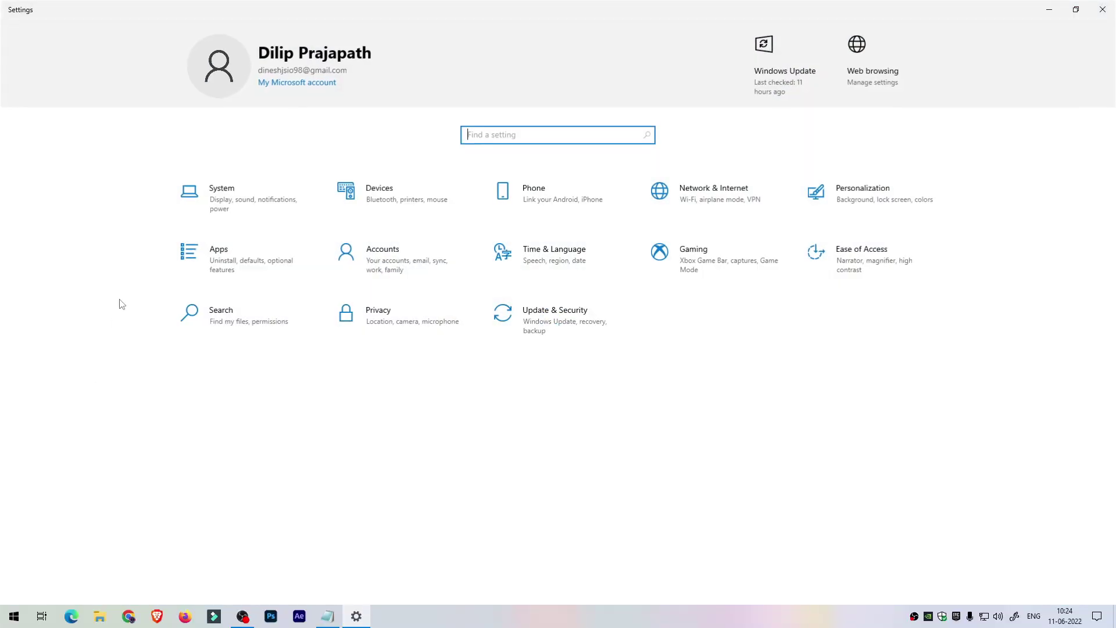
click(251, 219)
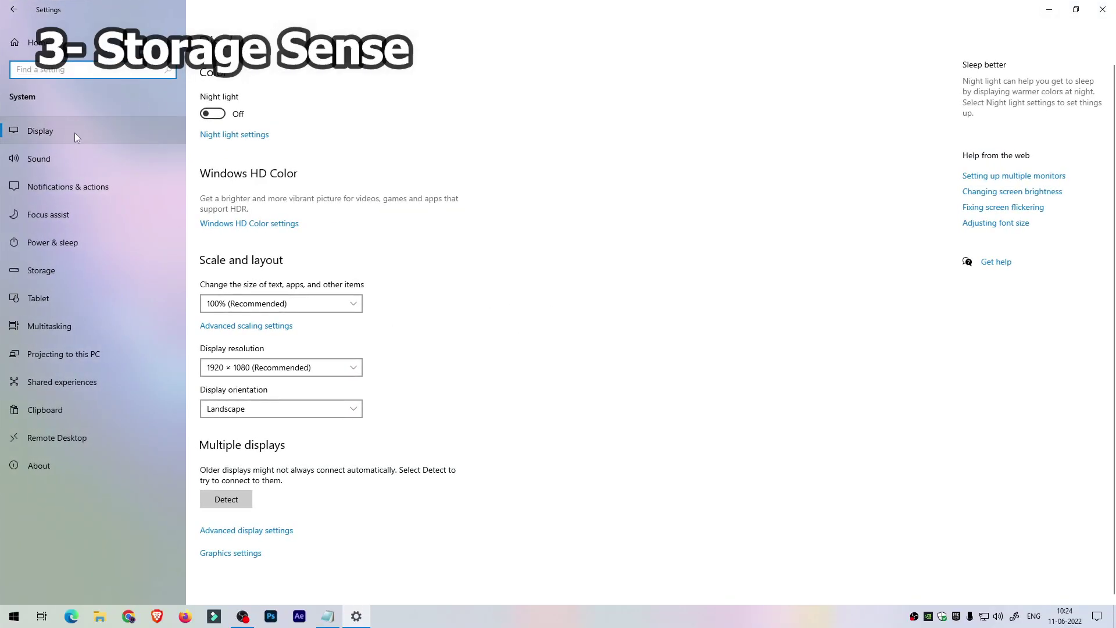
click(52, 271)
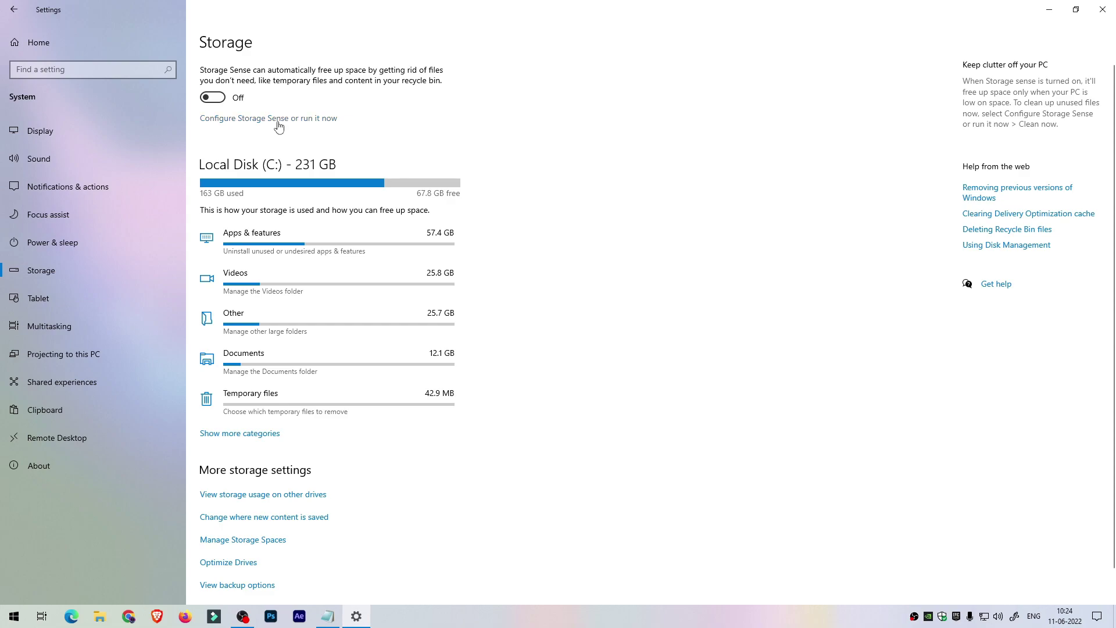
click(278, 122)
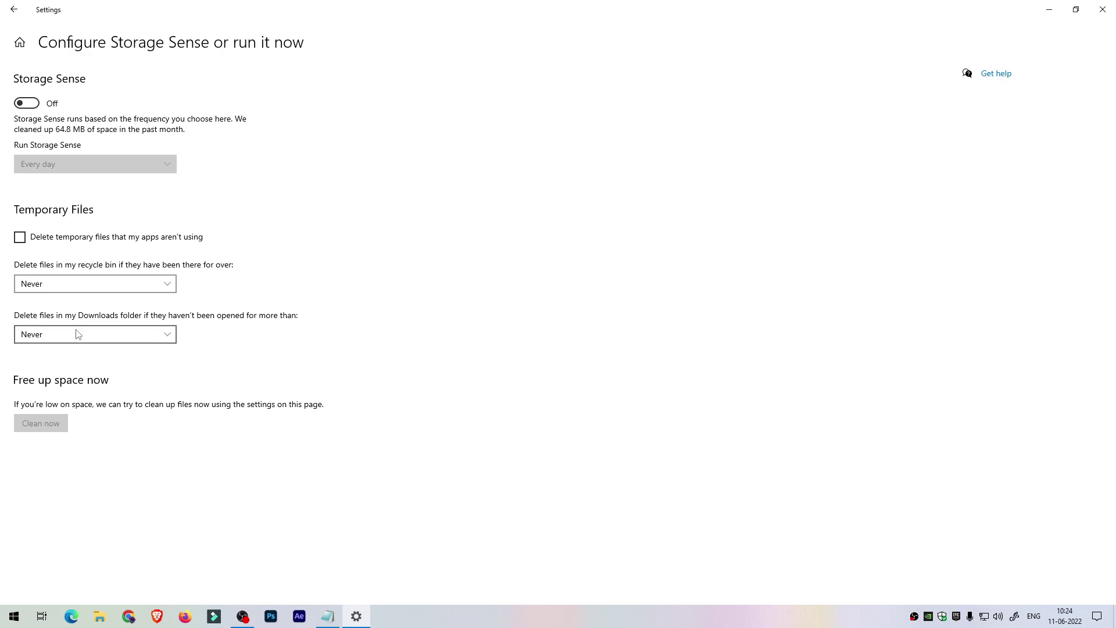
Turn on Storage Sense, run it every day and enable deleting temporary files that apps aren't using.
click(36, 104)
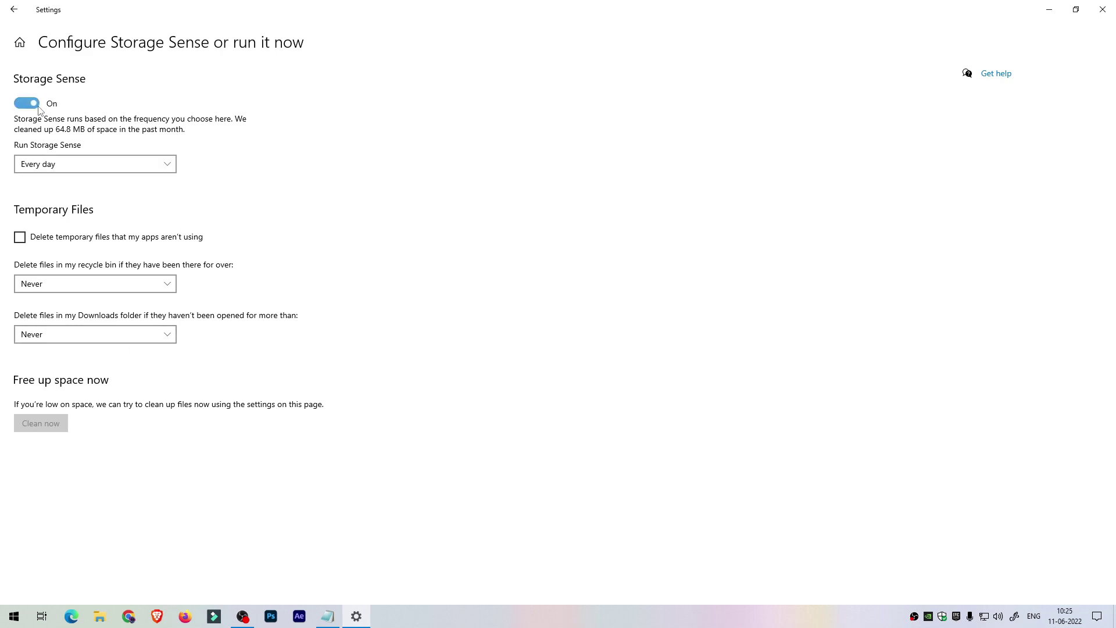
click(88, 165)
click(81, 166)
click(81, 166)
click(68, 170)
click(148, 242)
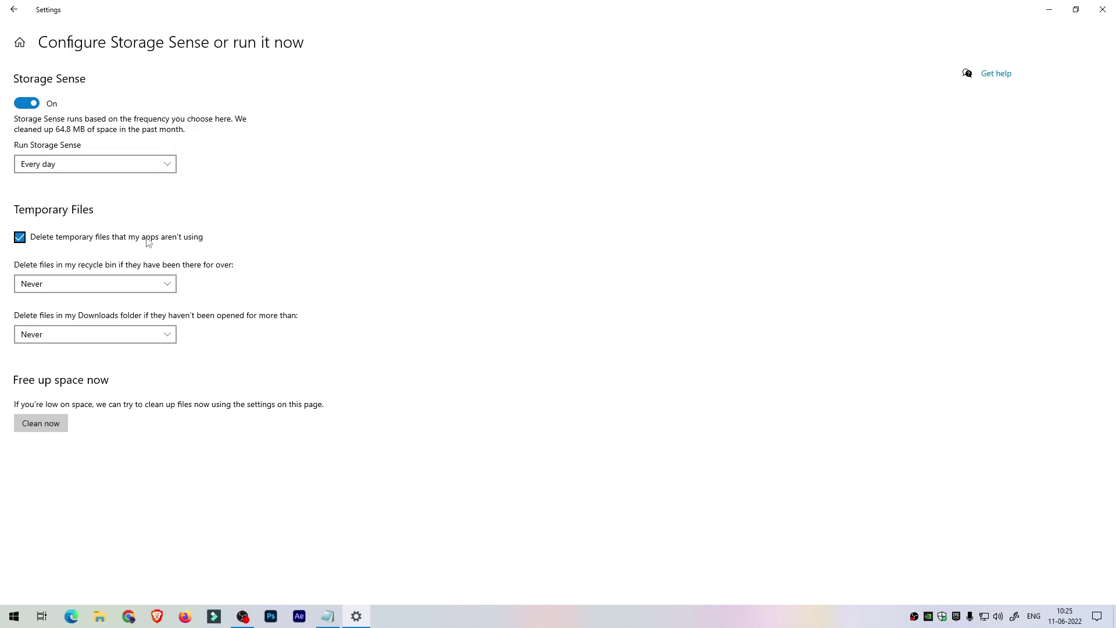
Delete recycle bin files after 1 day and unopened Downloads files after 60 days, and run the cleanup immediately.
click(64, 288)
click(52, 304)
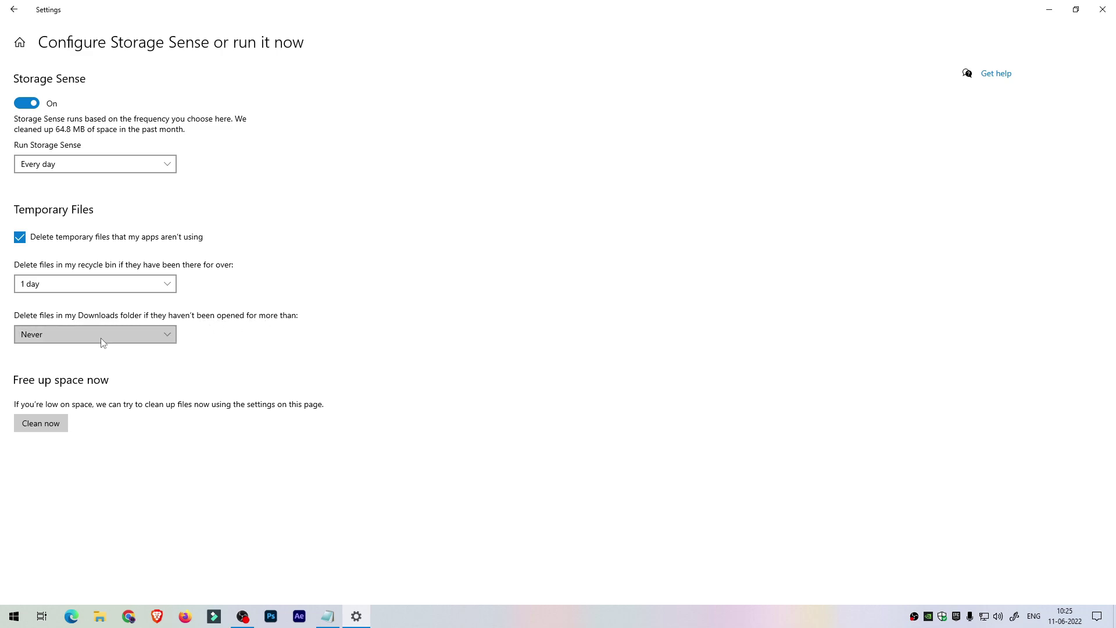
click(137, 338)
click(45, 407)
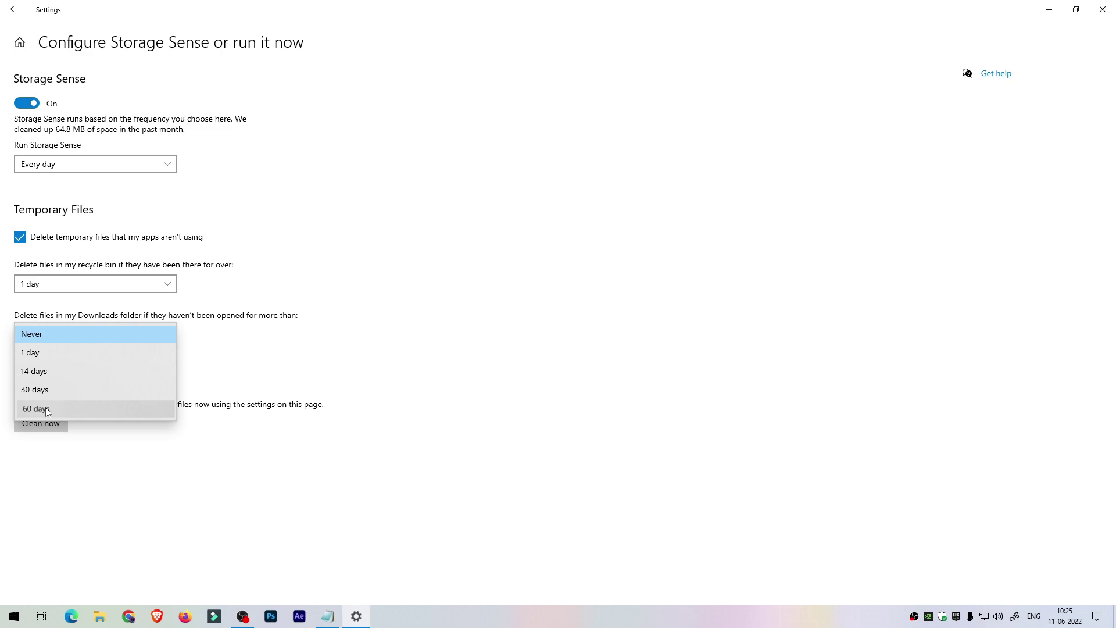
click(45, 407)
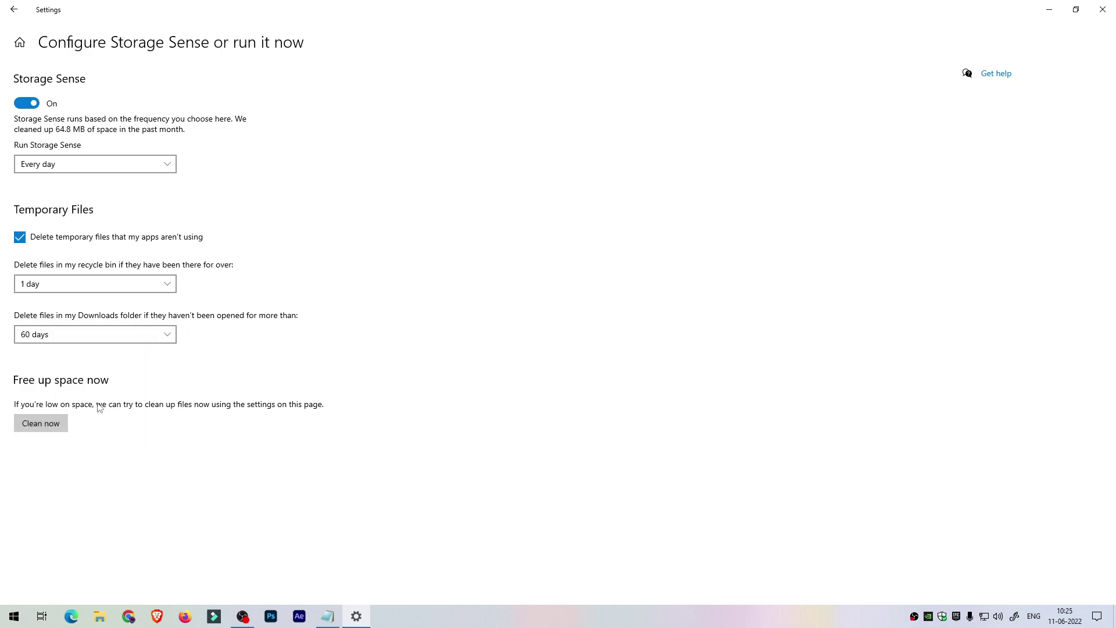
click(57, 426)
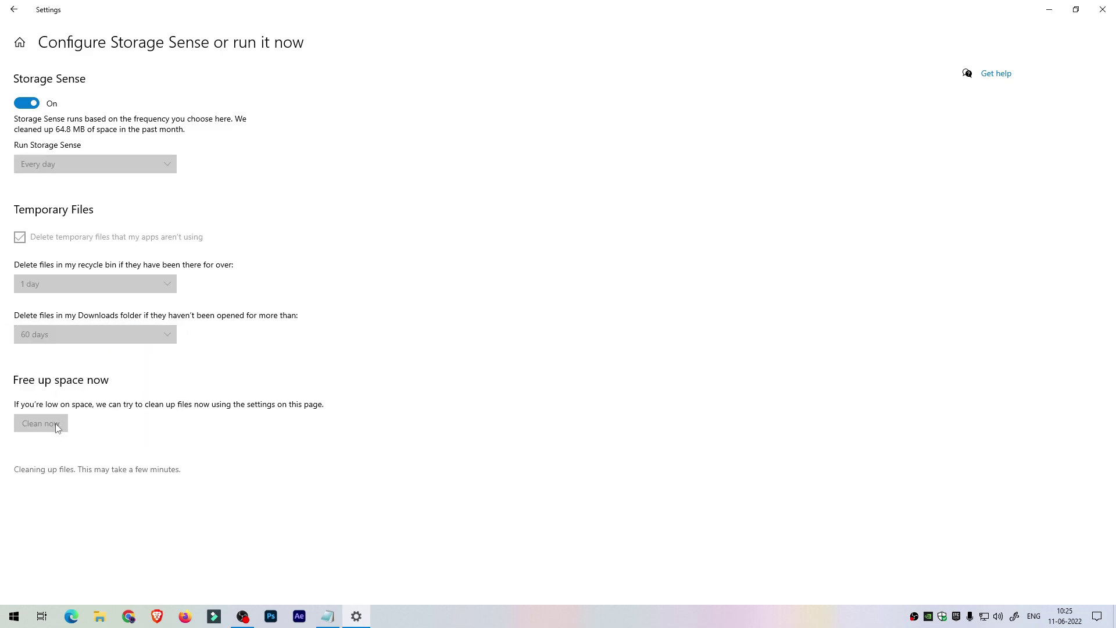
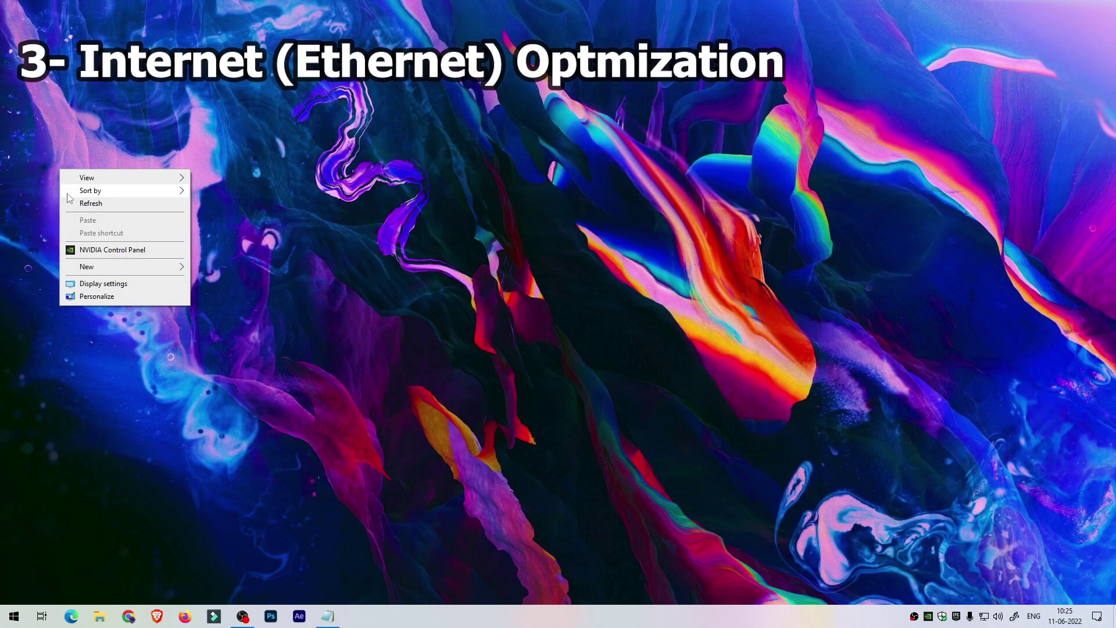
Refresh the desktop and consult the Notepad list for the next optimization topic.
click(69, 198)
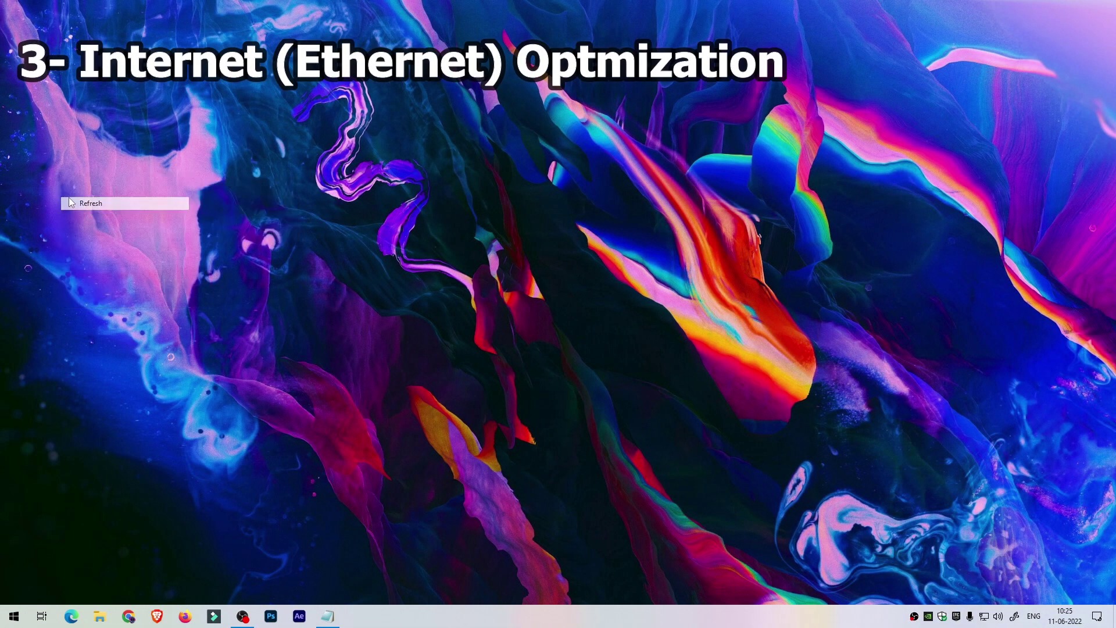
click(326, 615)
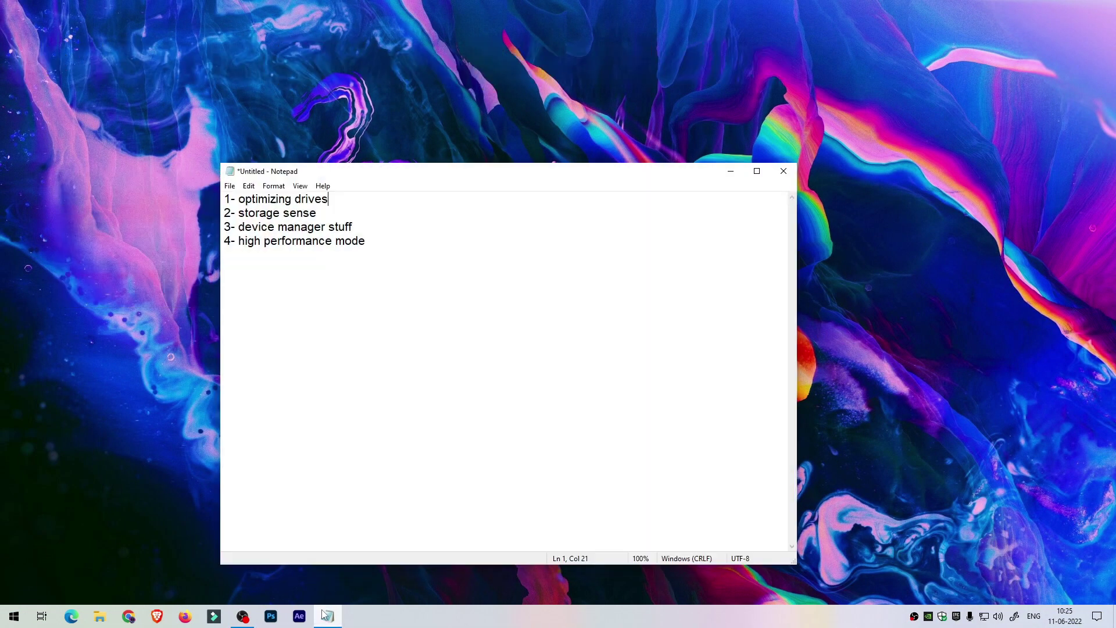
click(326, 616)
right_click(365, 339)
click(368, 373)
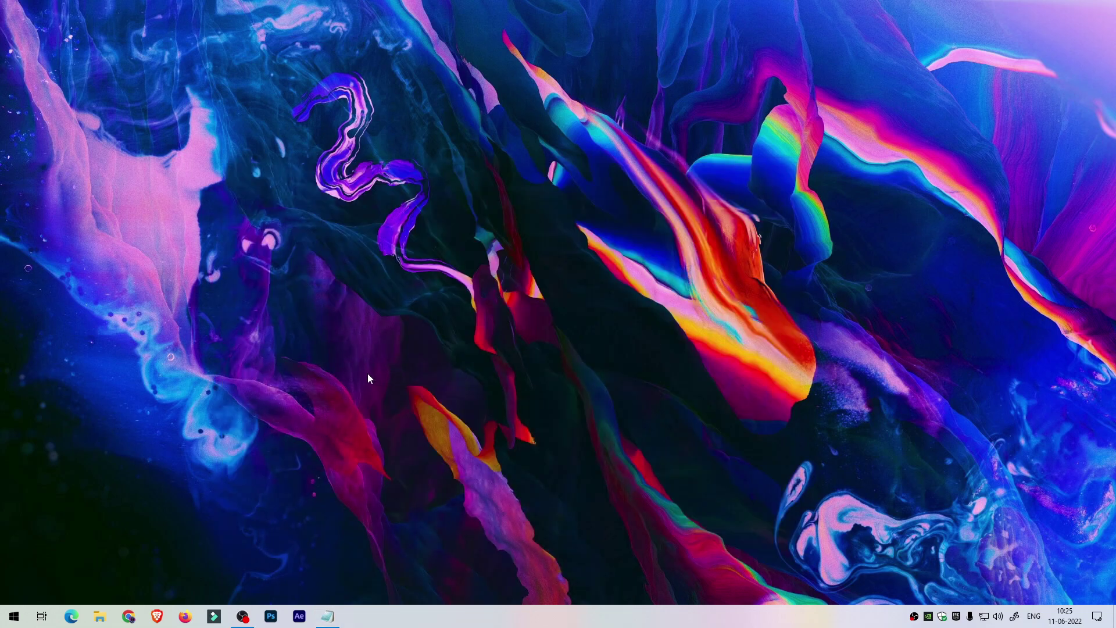
Open Device Manager, expand the network adapters and select the Intel(R) Wi-Fi 6 AX200 160MHz adapter.
right_click(13, 615)
click(40, 376)
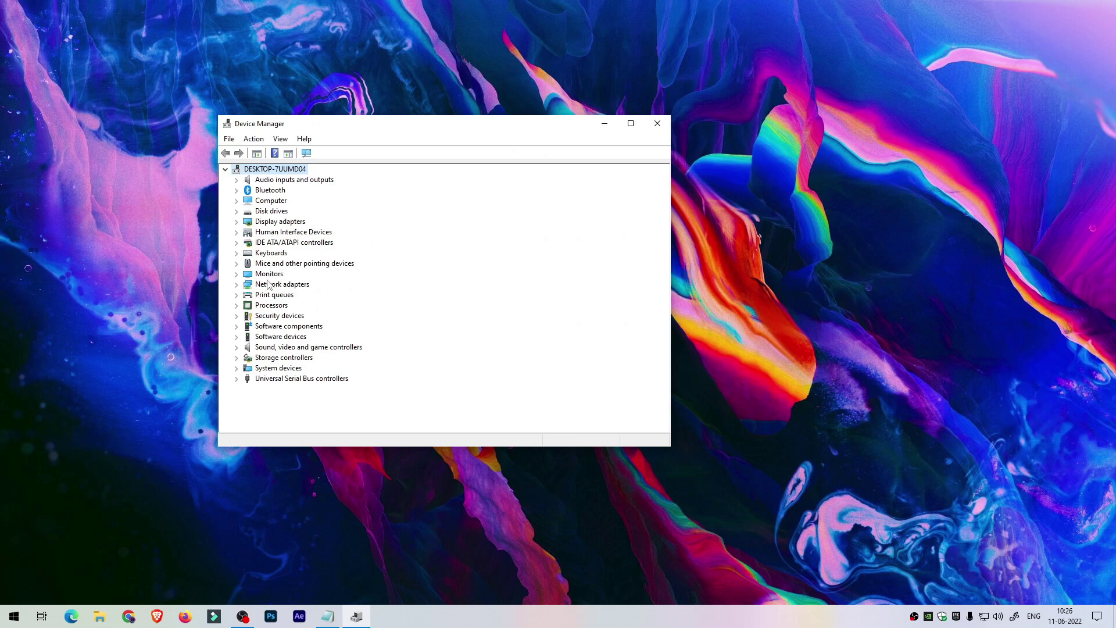
double_click(271, 285)
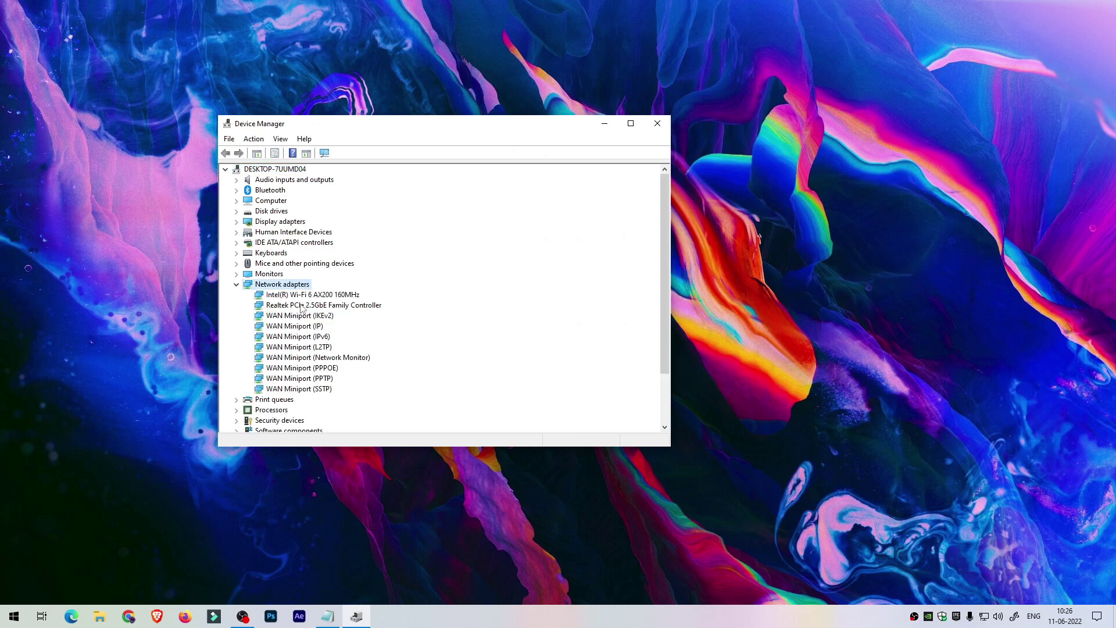
click(305, 307)
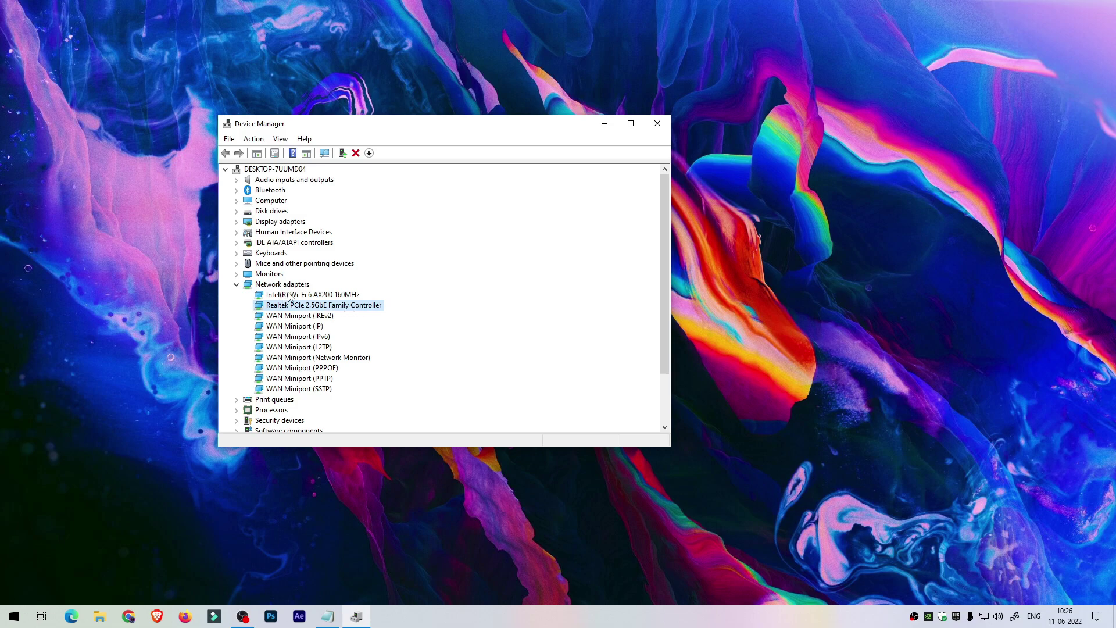
click(301, 296)
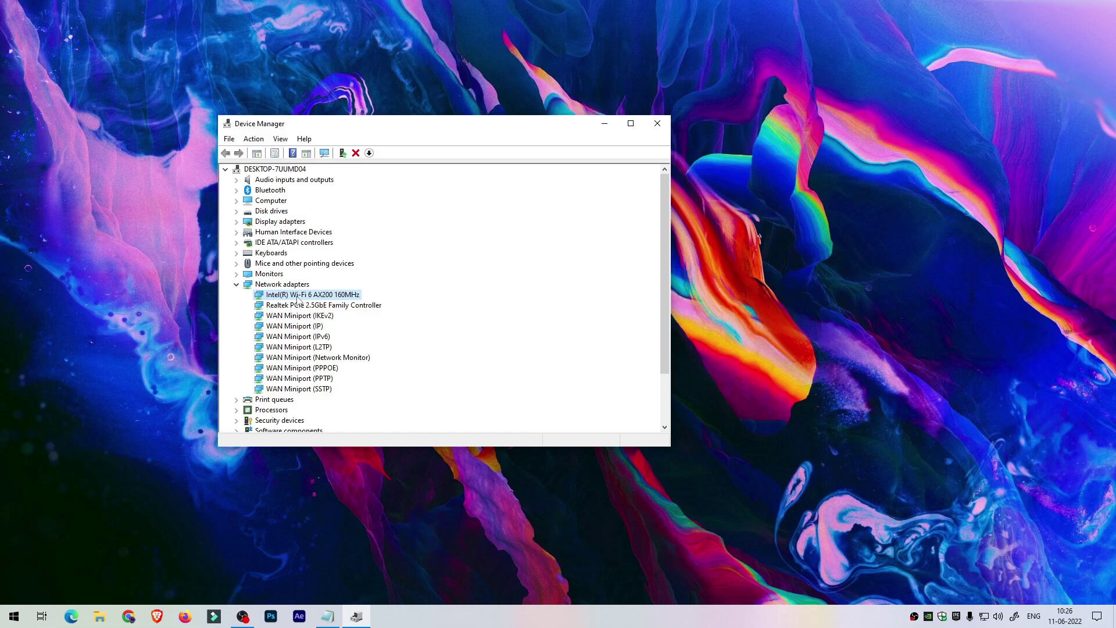
Check the current network connection, measure ping, download and upload speeds on speedtest.net, and minimize the browser.
click(987, 617)
click(512, 354)
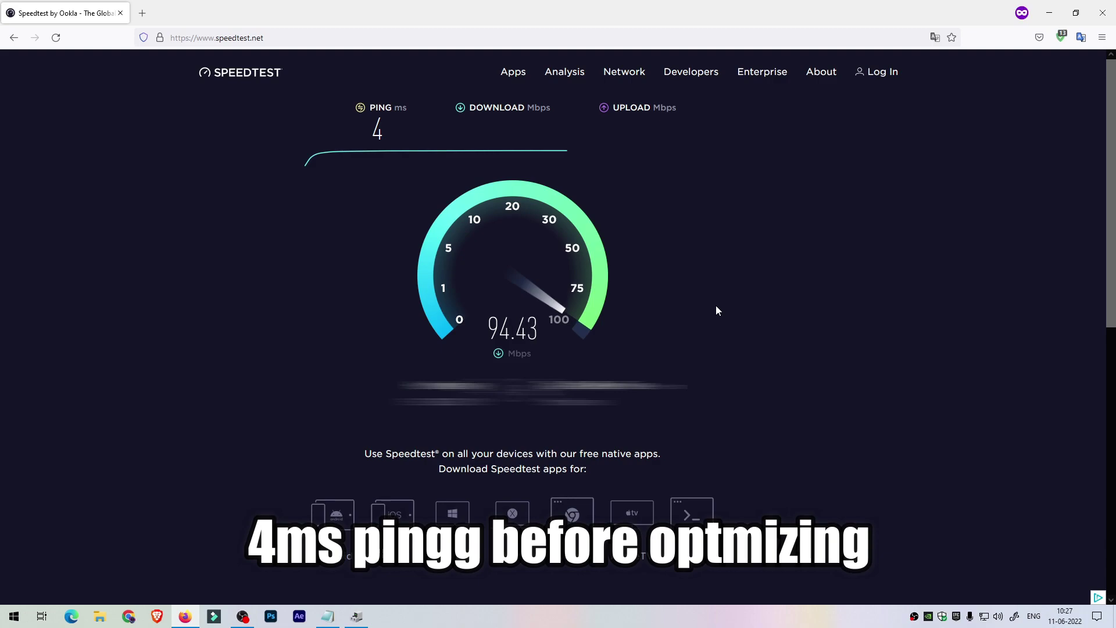
click(984, 617)
click(984, 617)
right_click(983, 617)
click(984, 616)
click(722, 331)
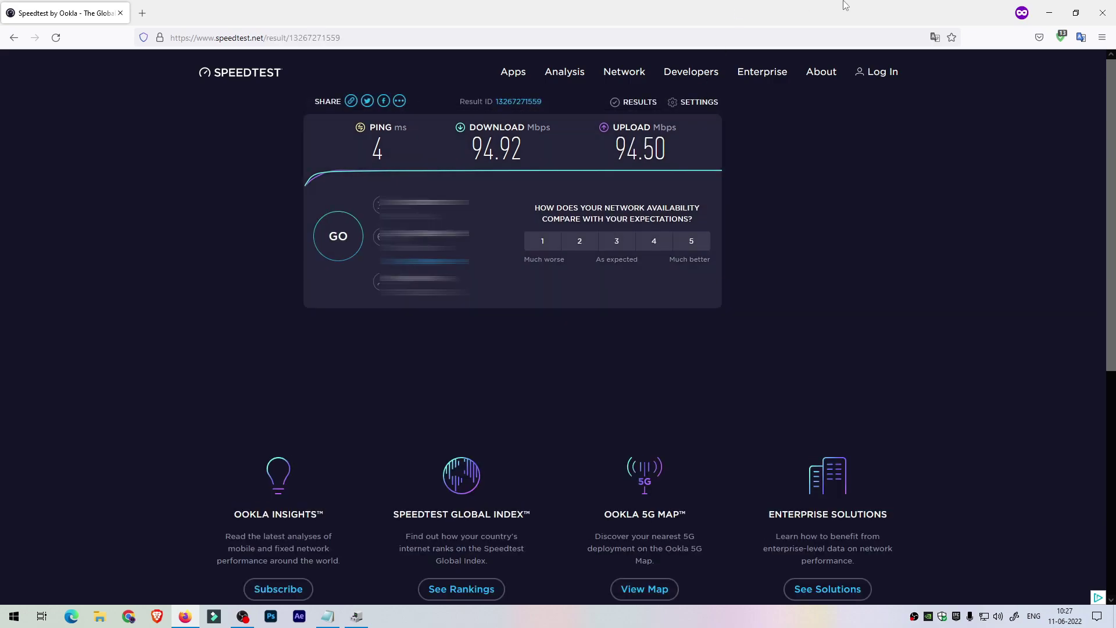
click(1048, 12)
Disable the Intel(R) Wi-Fi 6 AX200 160MHz network adapter and confirm the prompt.
right_click(297, 315)
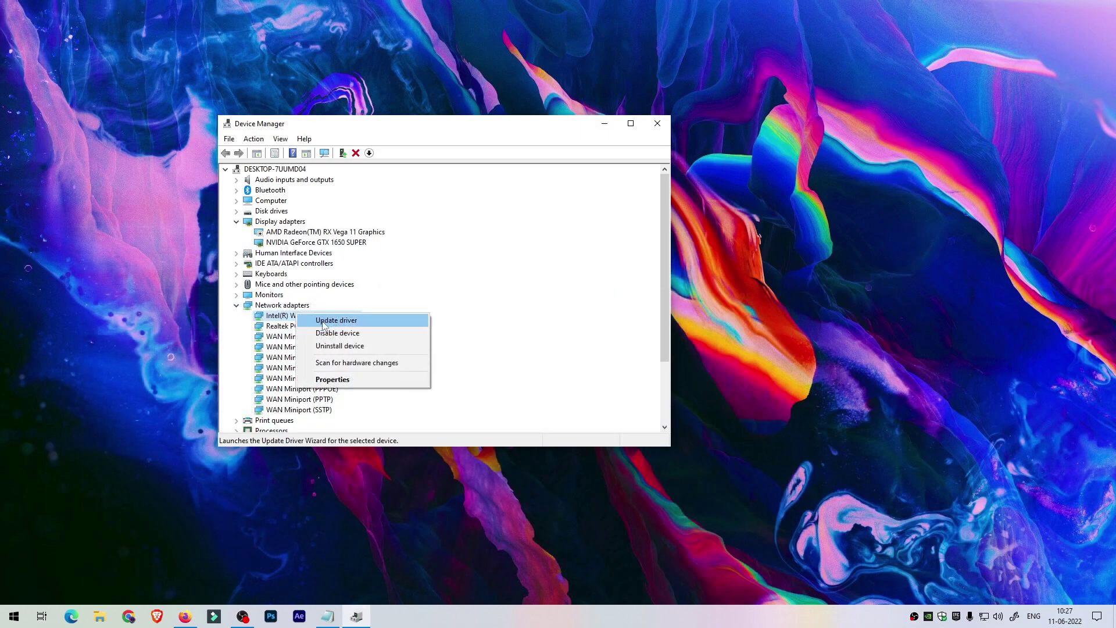
click(336, 334)
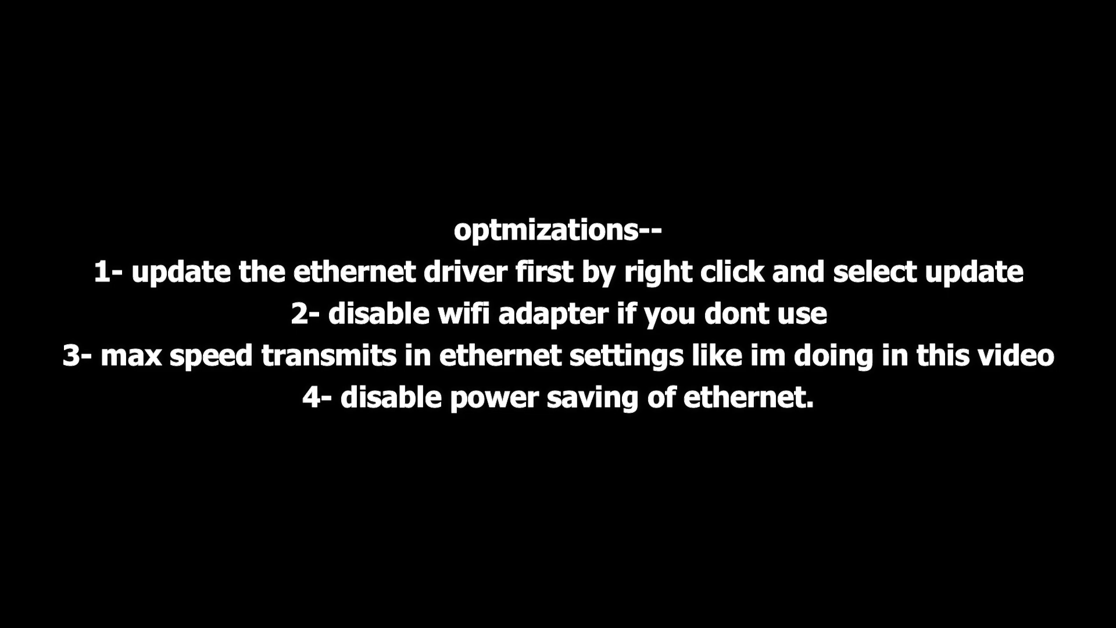
right_click(340, 268)
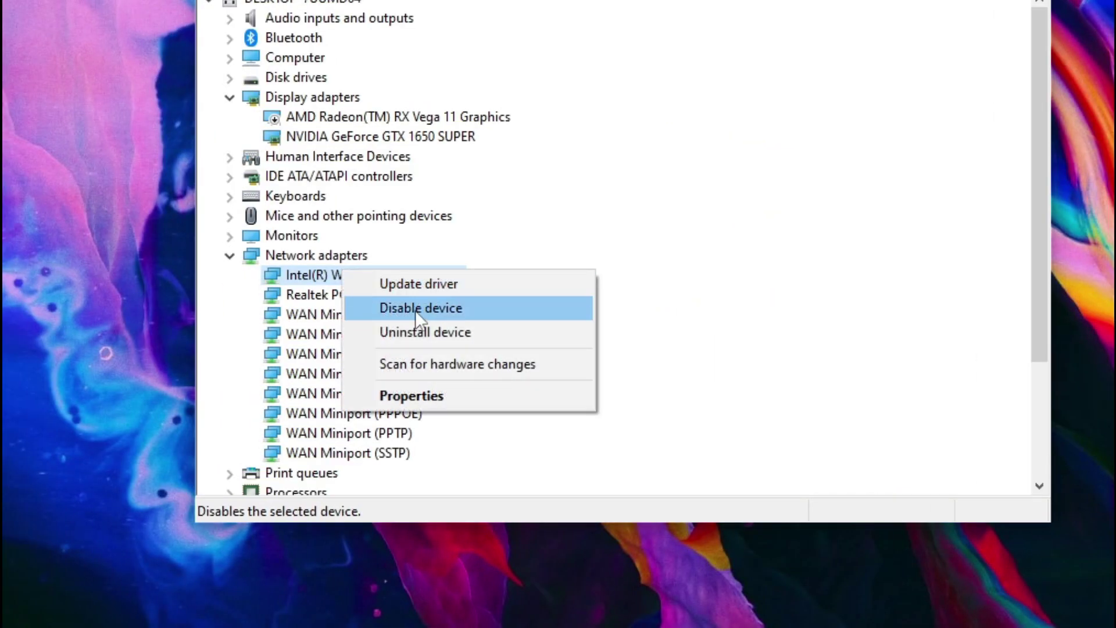
click(415, 309)
click(877, 289)
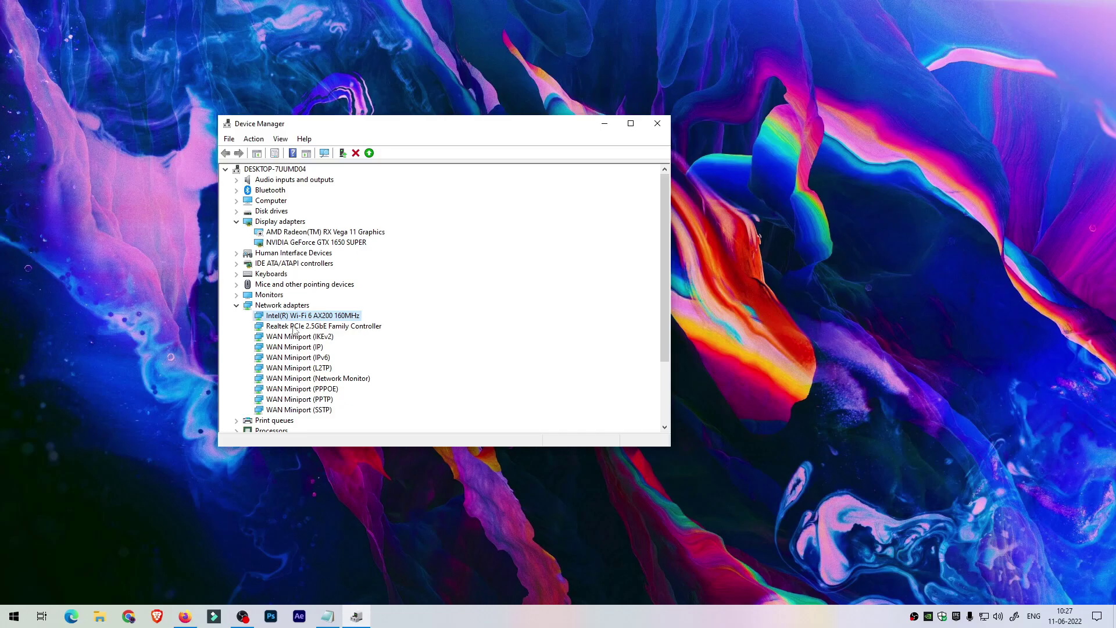
Run an automatic driver update search for the Realtek PCIe 2.5GbE Family Controller and close the update wizard.
right_click(334, 327)
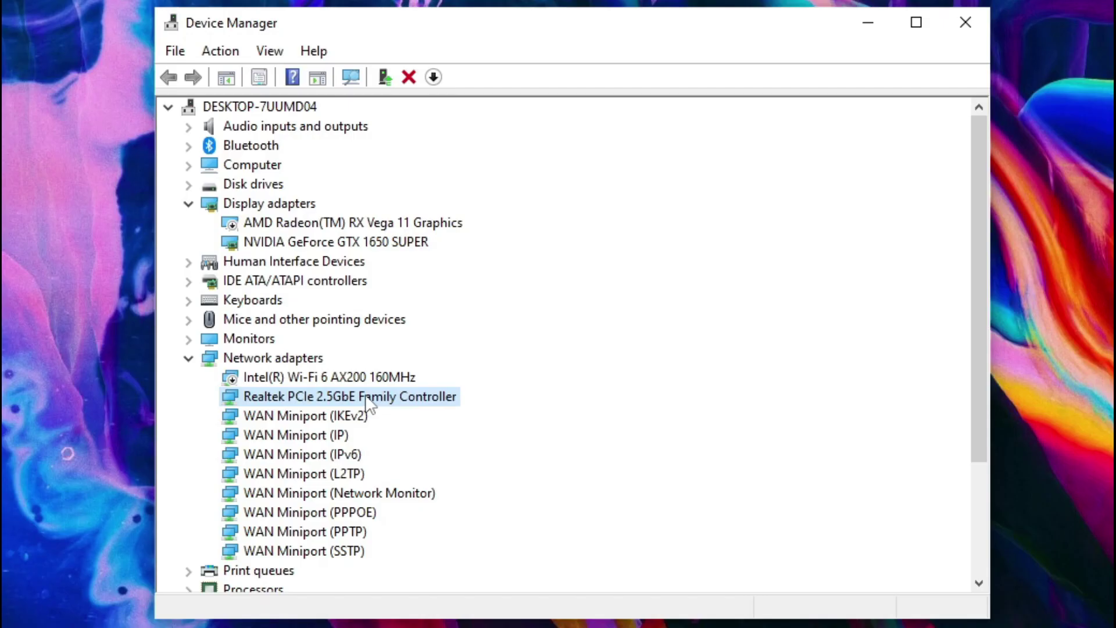
click(402, 407)
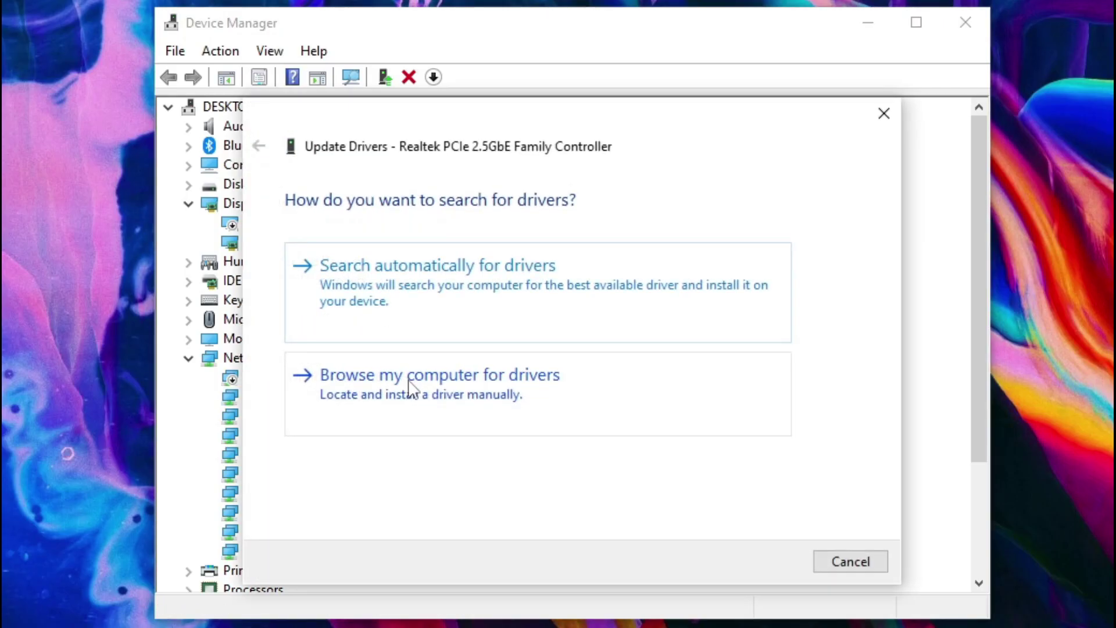
click(468, 264)
click(831, 558)
Open the Realtek PCIe 2.5GbE controller's advanced properties and set EEE Max Support Speed to 2.5 Gbps Full Duplex.
right_click(347, 395)
click(433, 512)
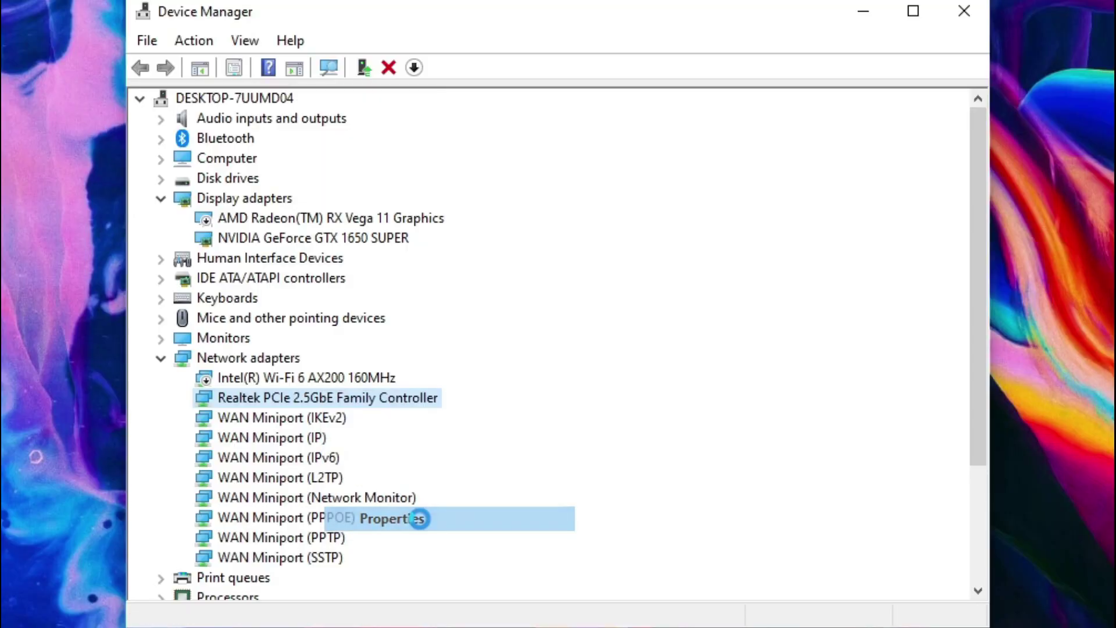
click(480, 124)
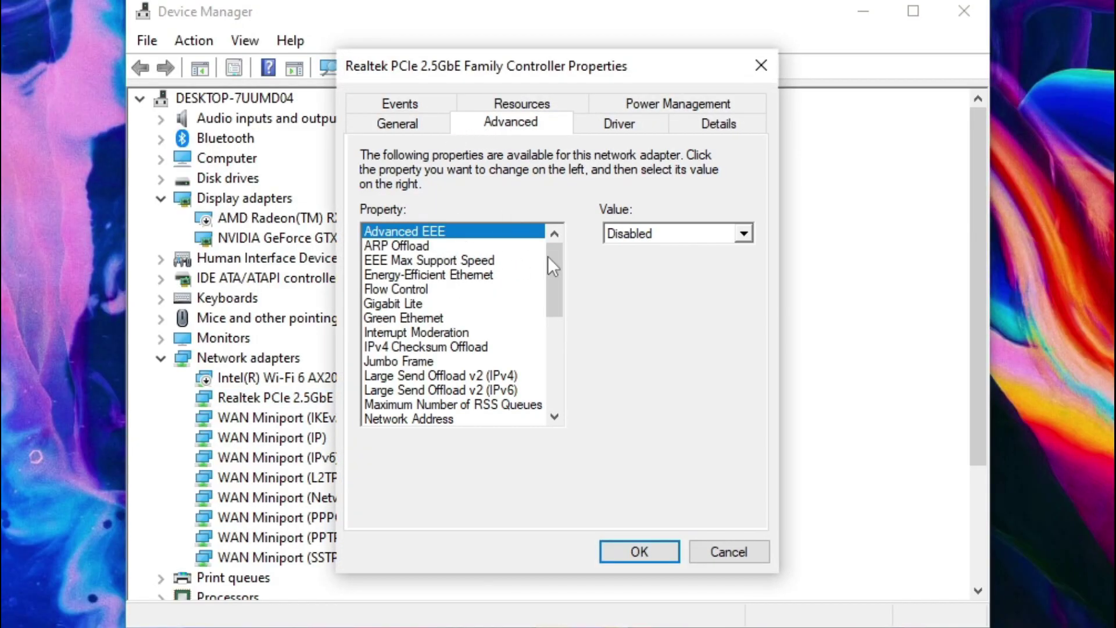
click(463, 250)
click(465, 260)
click(657, 236)
click(634, 296)
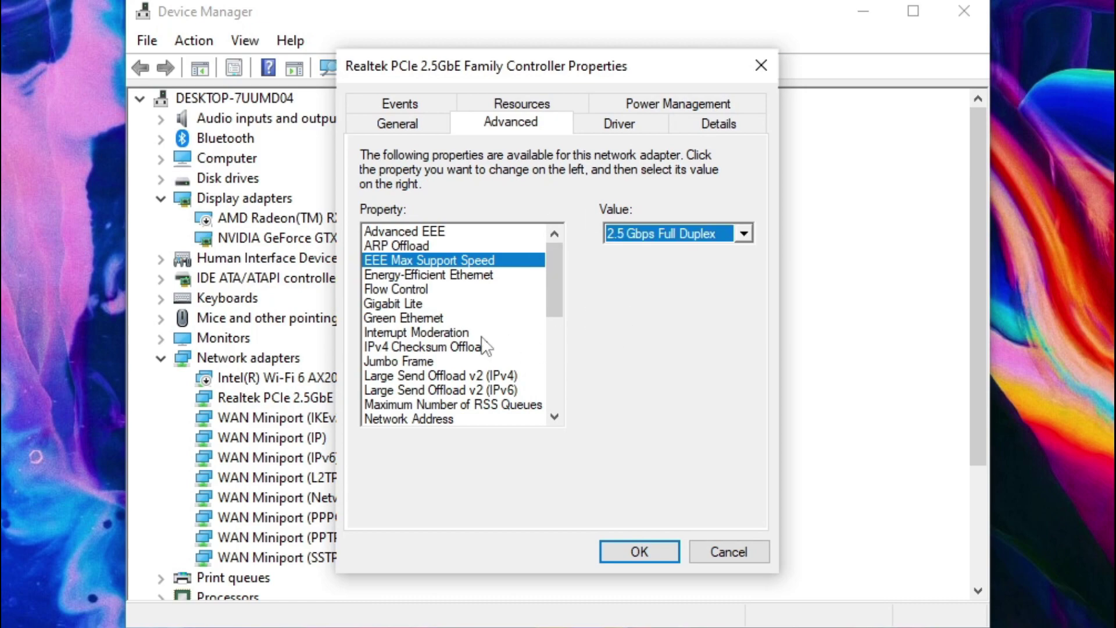
Review the adapter's advanced property values from Energy-Efficient Ethernet through Large Send Offload v2 (IPv4 and IPv6).
click(403, 278)
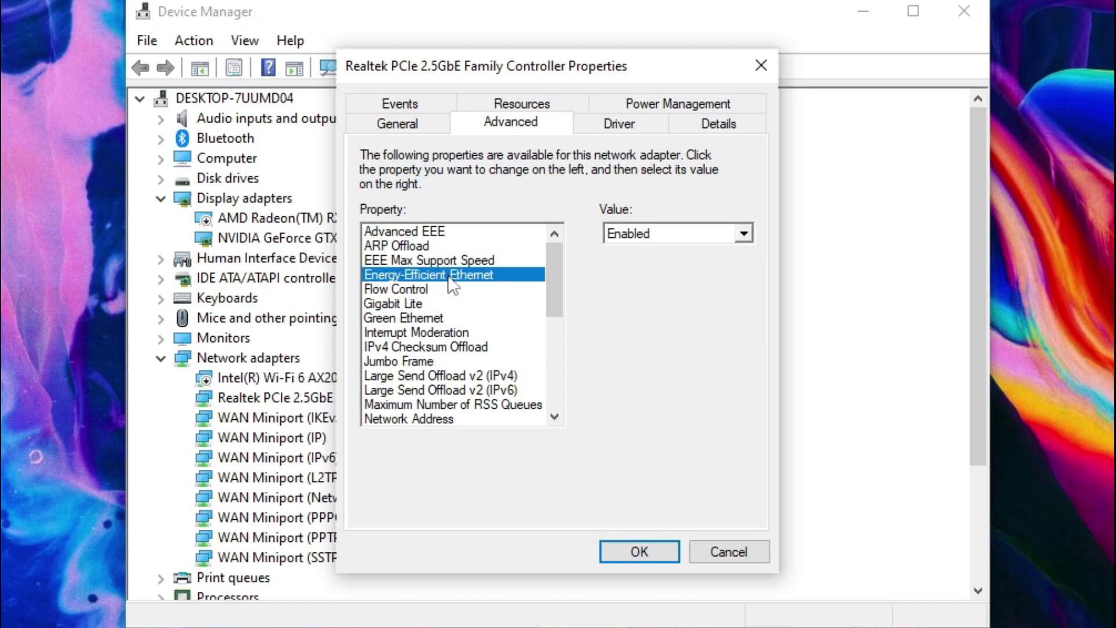
click(709, 239)
click(707, 235)
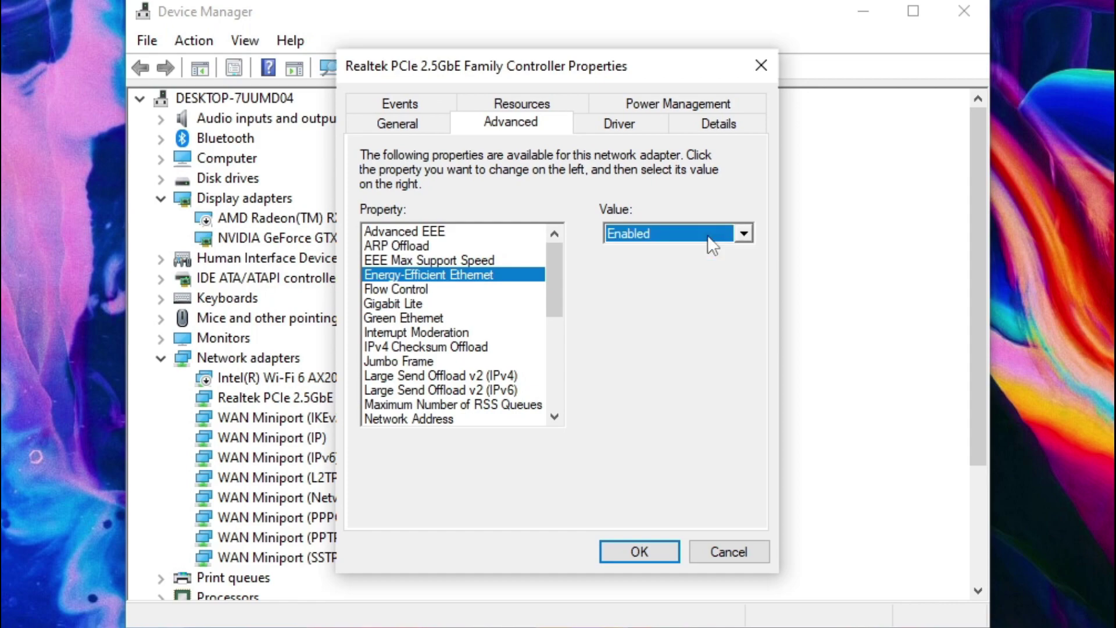
click(421, 292)
click(420, 305)
click(420, 320)
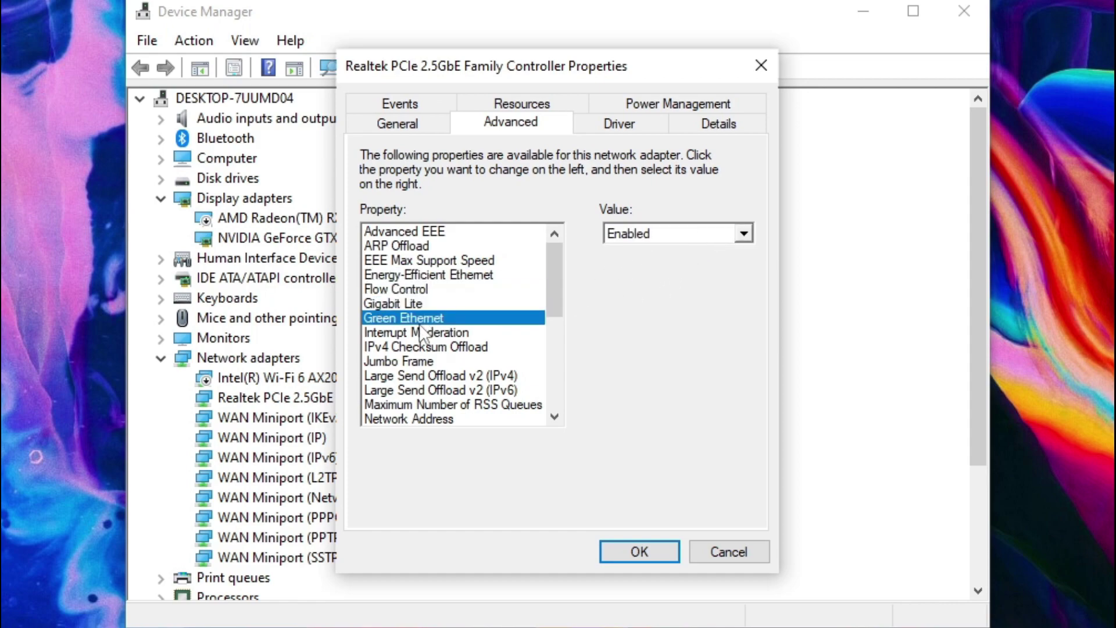
click(420, 332)
click(433, 348)
click(434, 362)
click(437, 376)
click(443, 390)
click(448, 377)
click(643, 231)
click(657, 228)
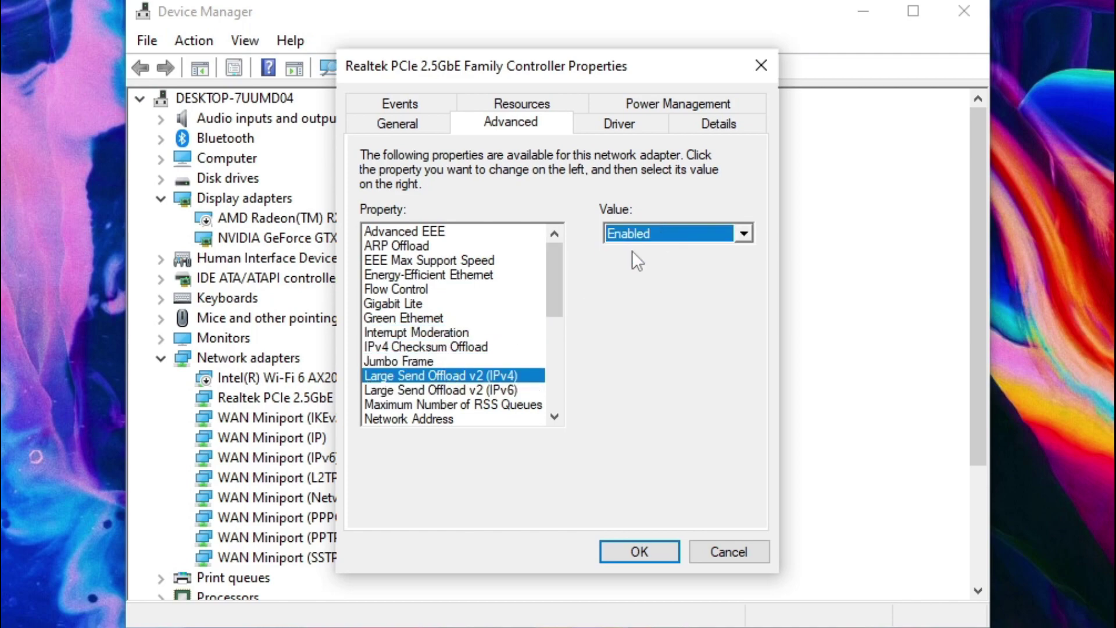
Set the adapter's Maximum Number of RSS Queues to 4 Queues and check the Network Address property.
click(452, 405)
click(674, 234)
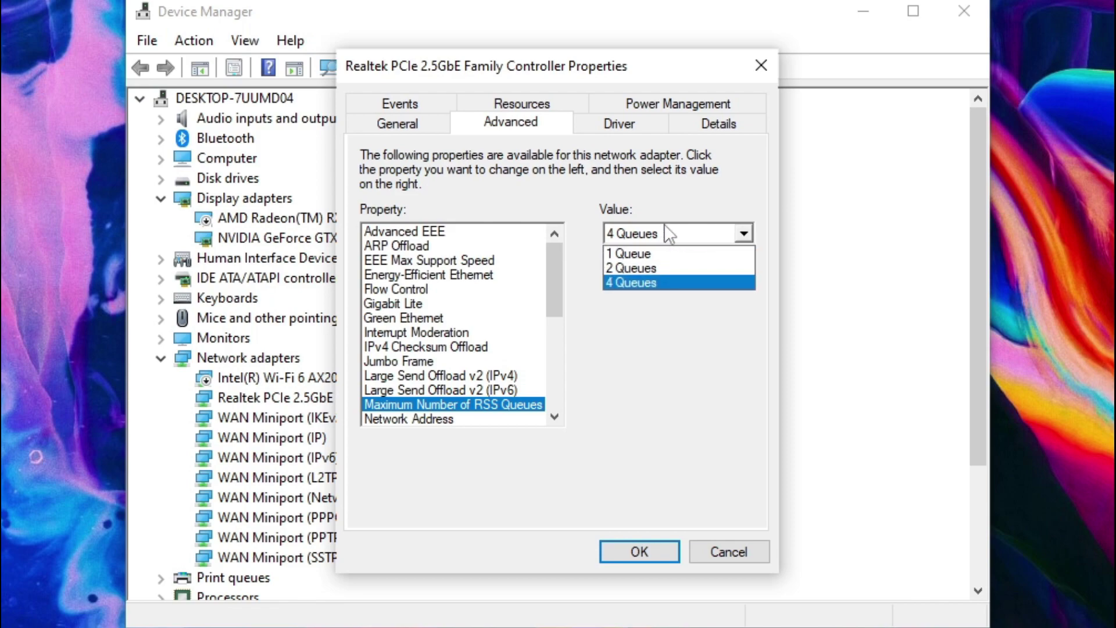
click(650, 288)
click(468, 419)
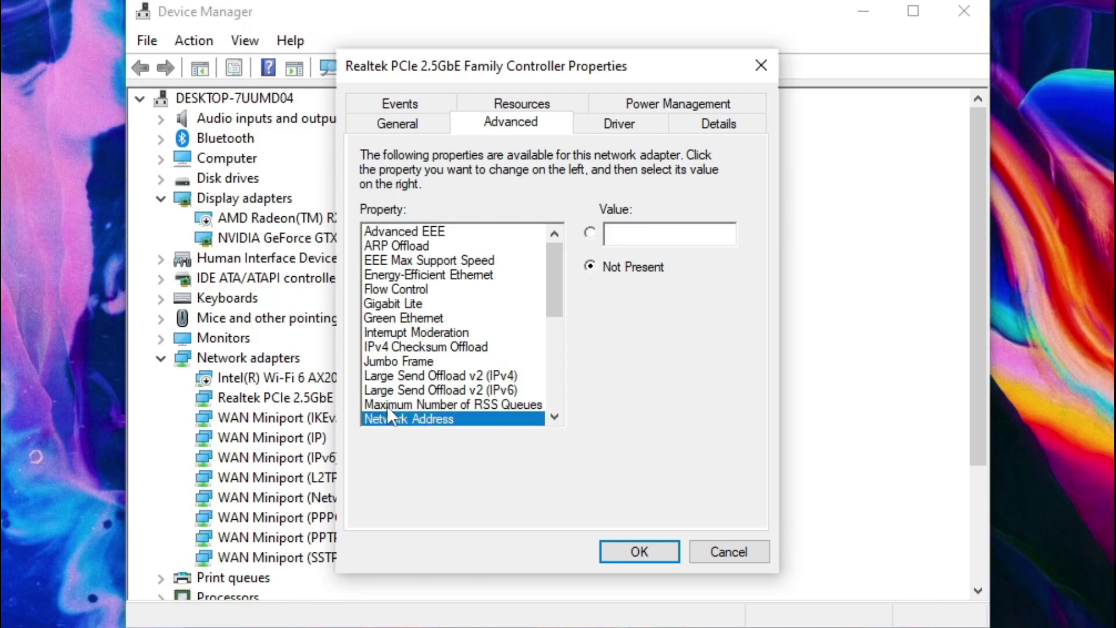
click(426, 406)
Make sure the adapter's Power Saving Mode is set to Disabled.
click(553, 353)
drag(546, 351, 547, 340)
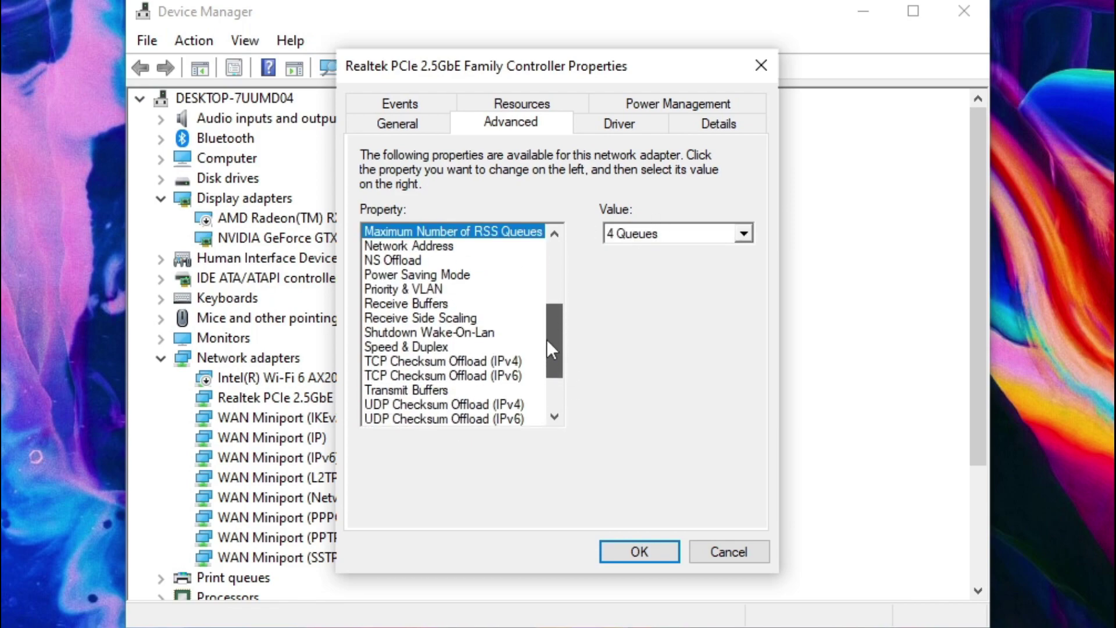
click(433, 274)
click(675, 234)
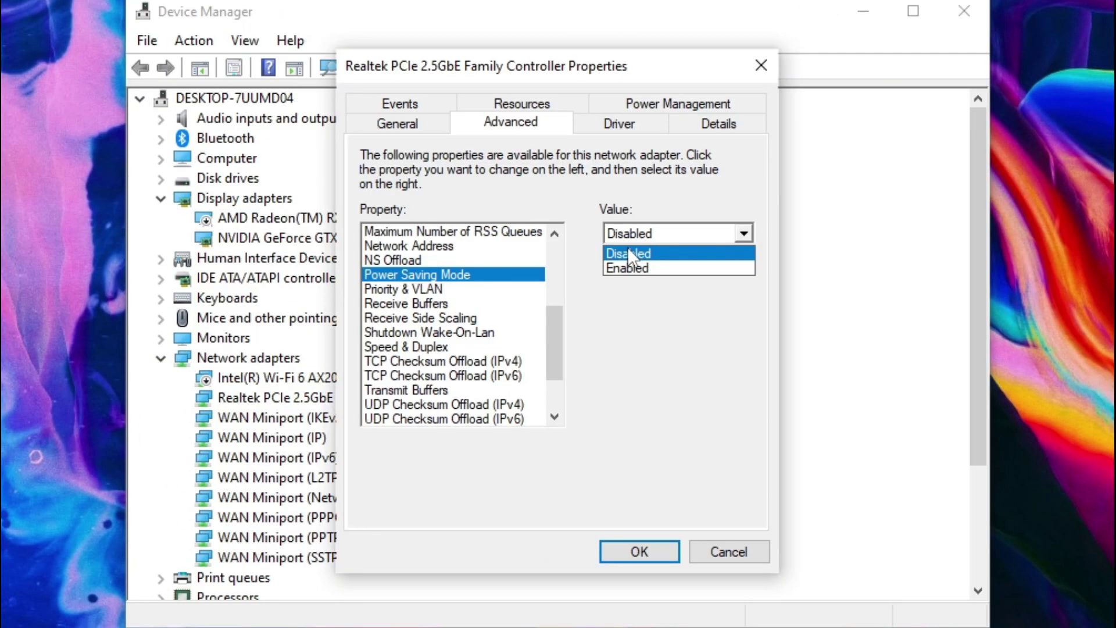
click(701, 231)
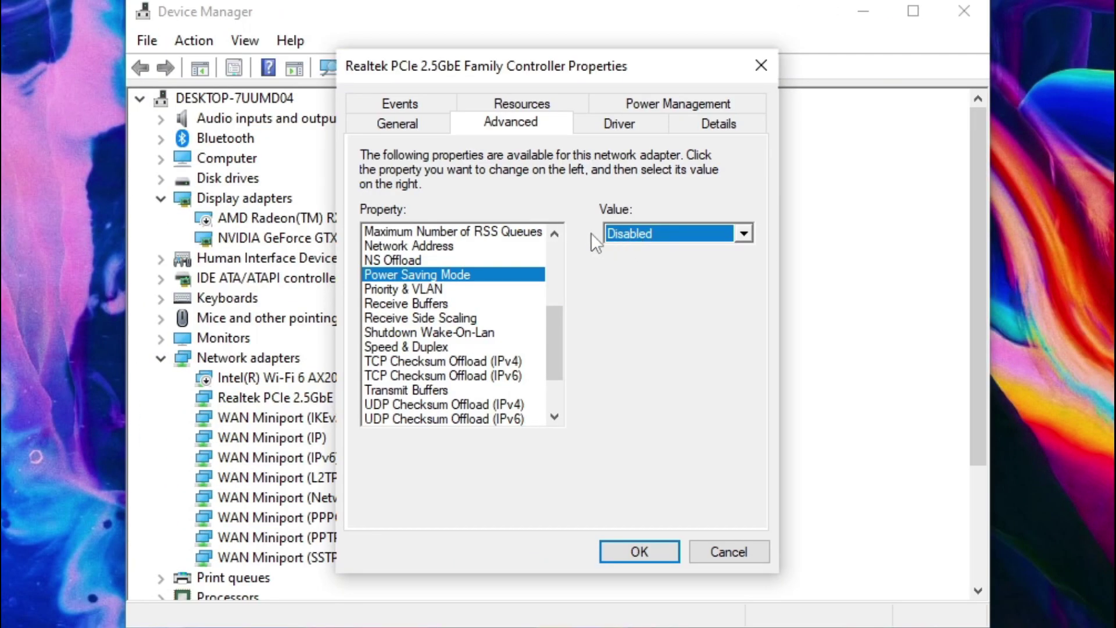
Check the Priority & VLAN and Receive Buffers properties and keep Speed & Duplex at 2.5 Gbps Full Duplex.
click(435, 289)
click(433, 303)
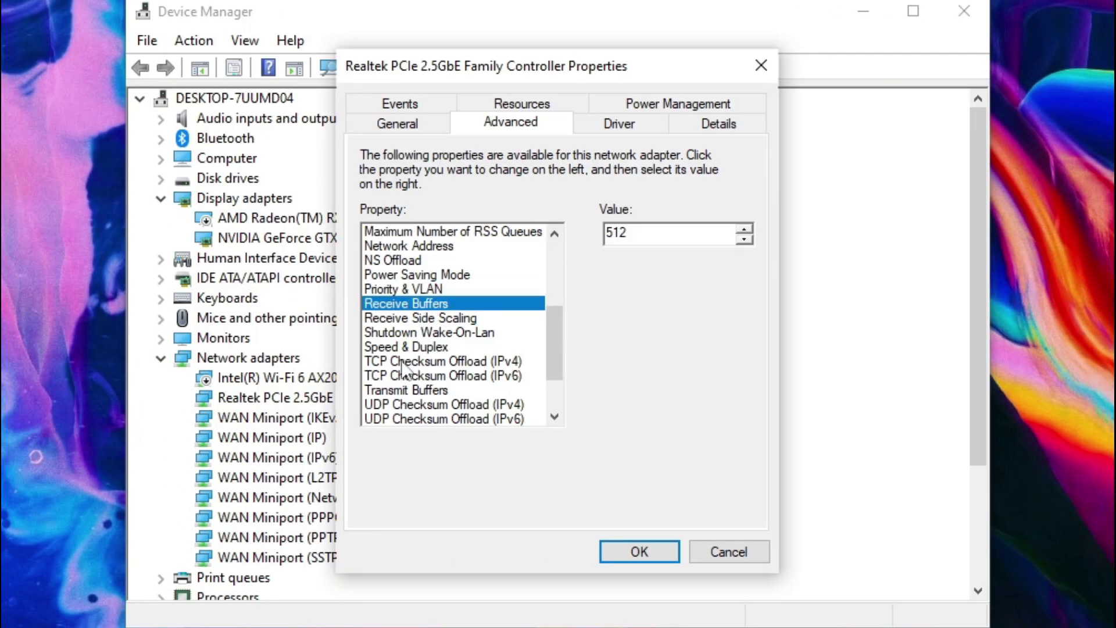
click(406, 346)
click(678, 233)
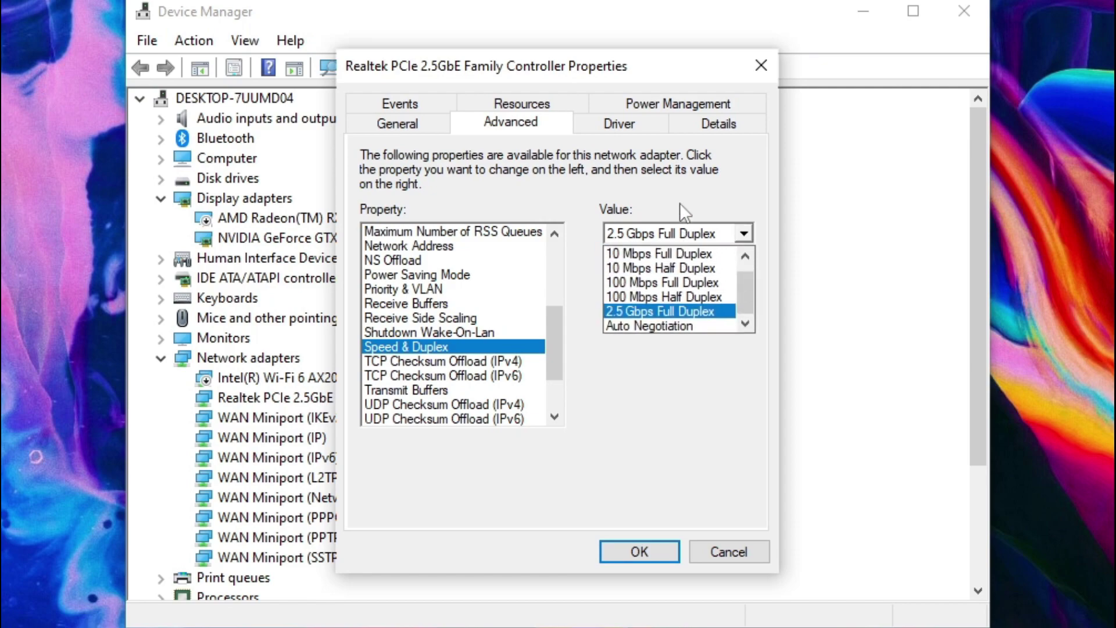
click(587, 365)
Check TCP Checksum Offload (IPv4), Transmit Buffers, VLAN ID and WOL & Shutdown Link Speed, and accept the adapter settings.
click(442, 361)
click(674, 235)
click(674, 238)
scroll(444, 397, down, 2)
click(459, 319)
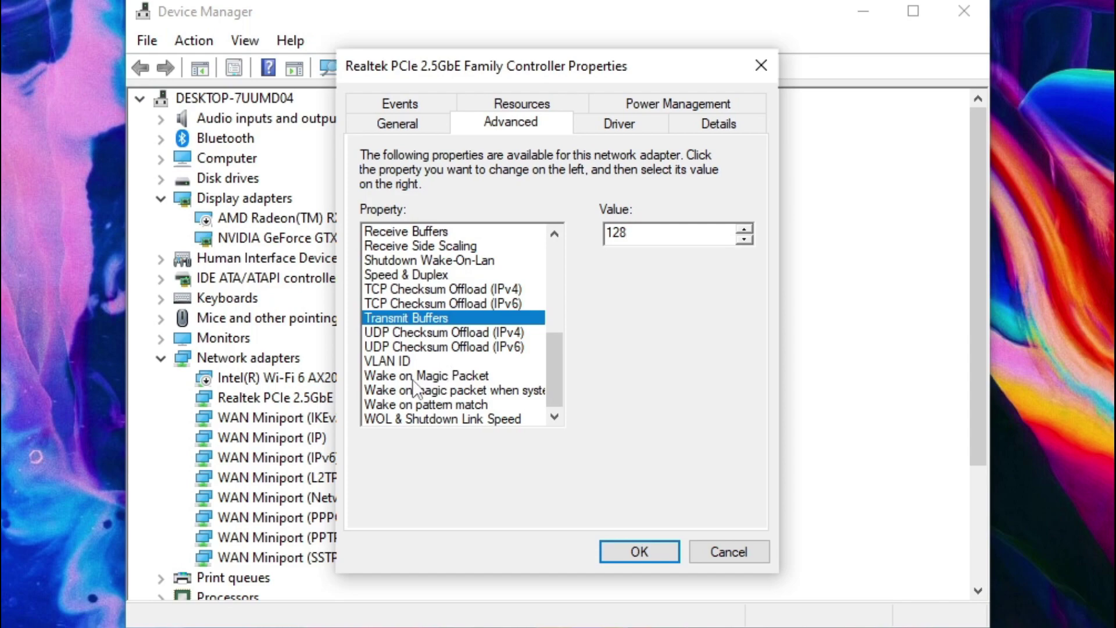
click(423, 363)
click(416, 417)
click(658, 235)
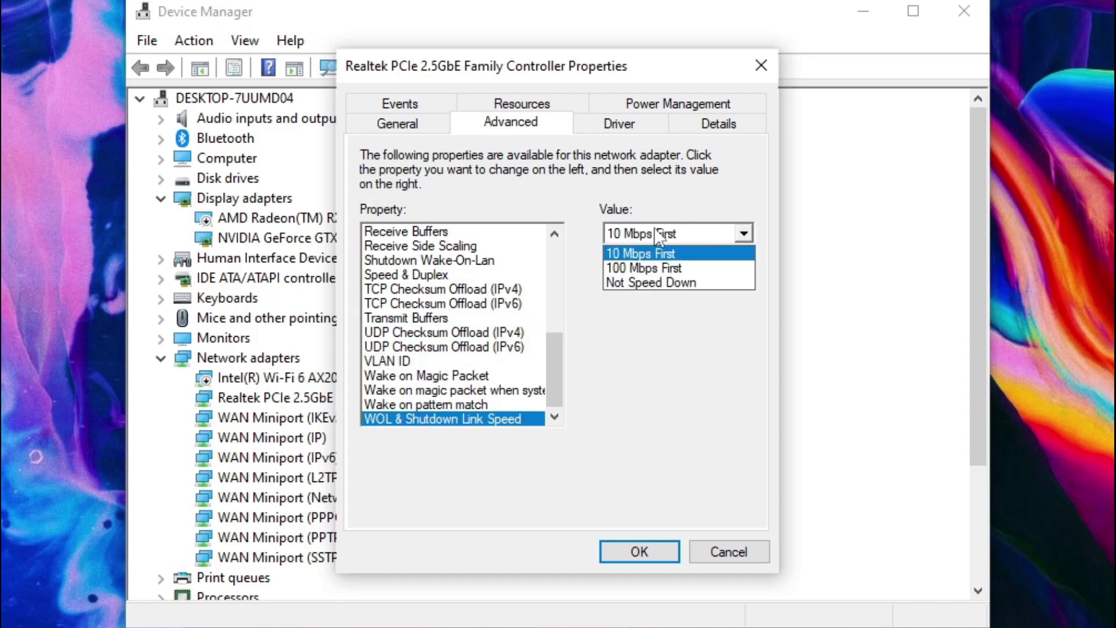
click(659, 238)
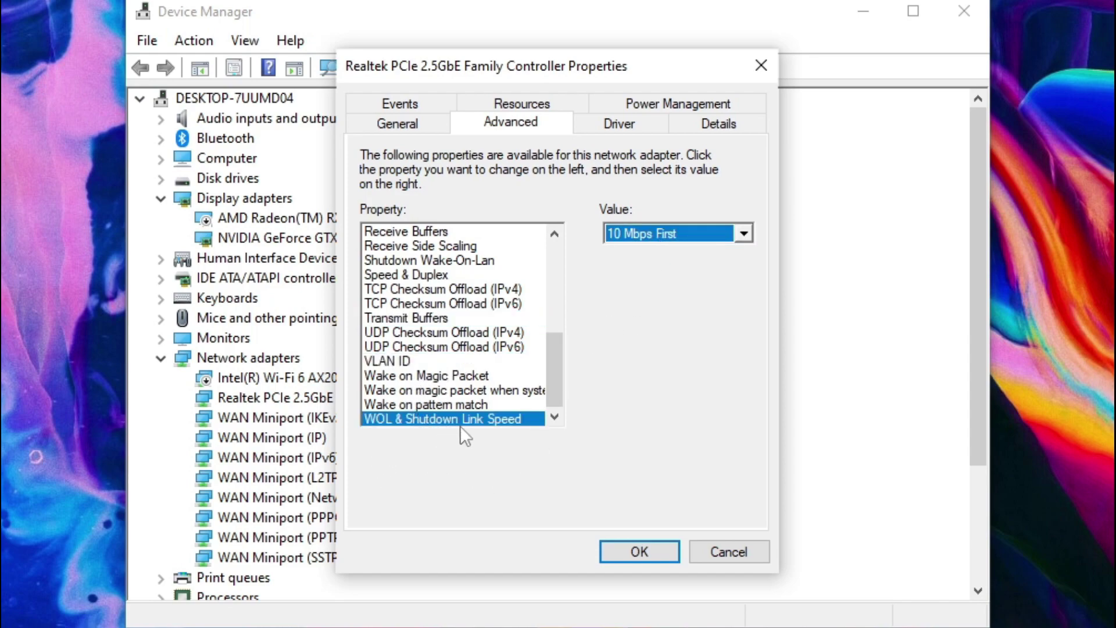
click(654, 549)
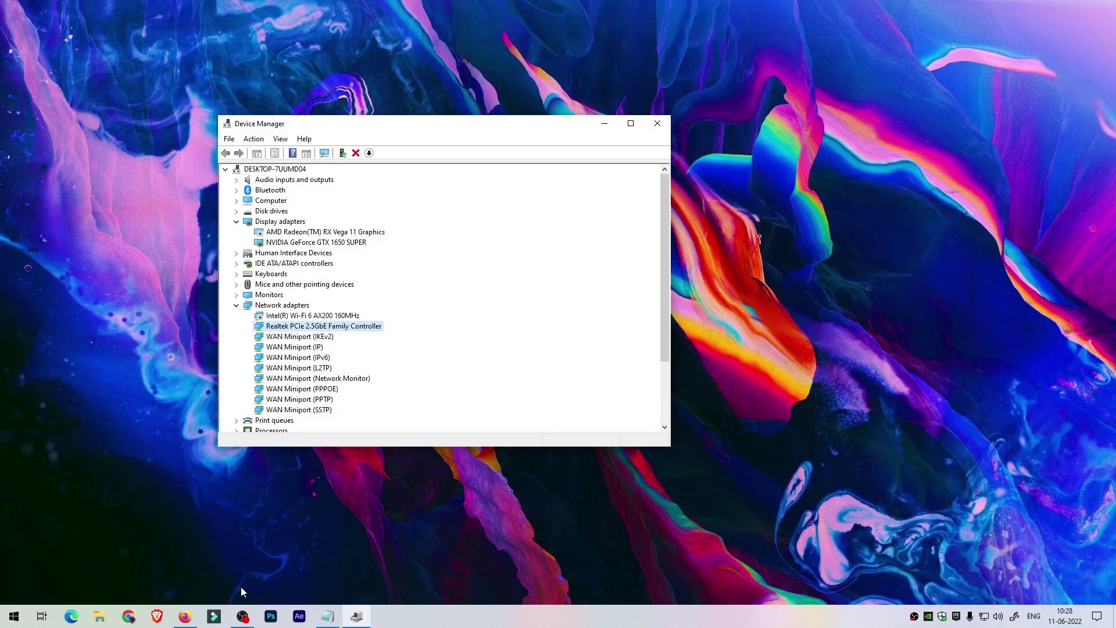
Switch to Firefox and run the speedtest.net connection test again.
click(185, 617)
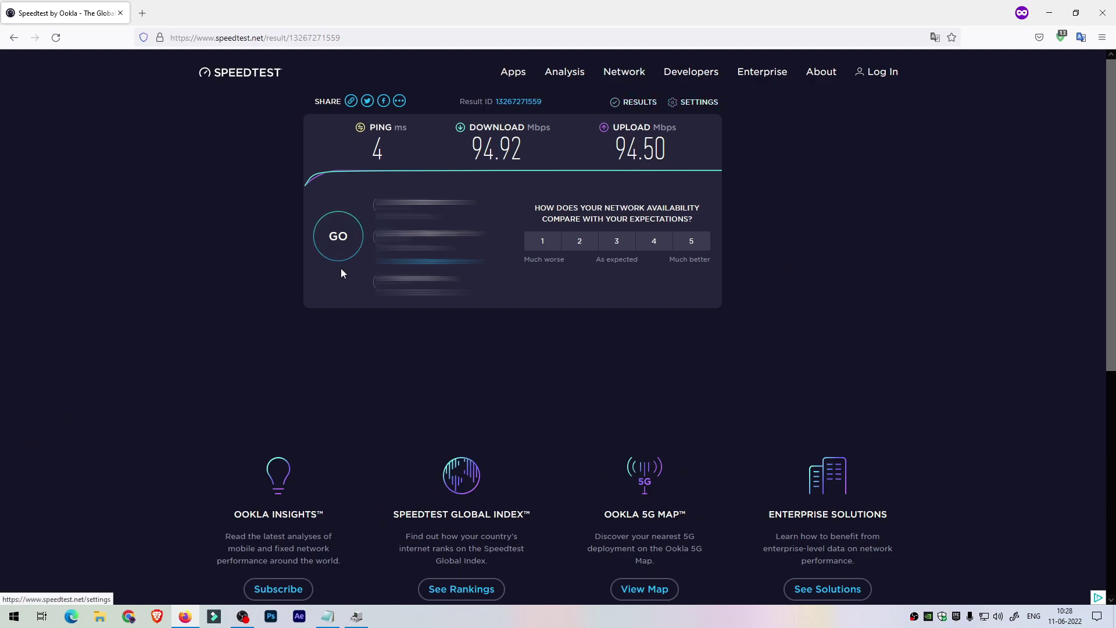
click(338, 236)
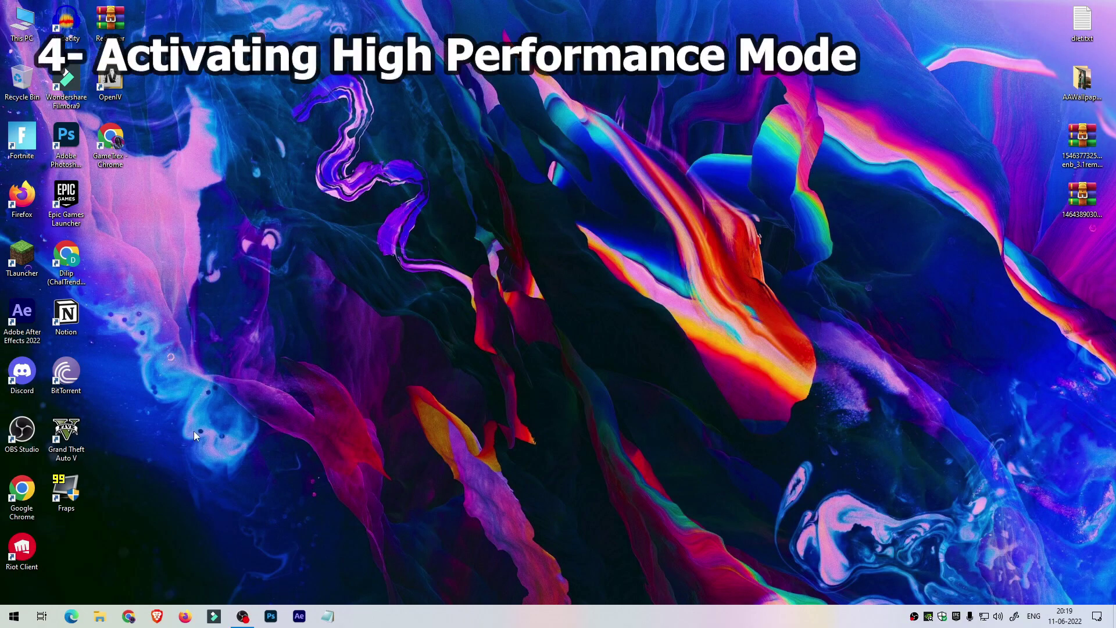
Open the Power & sleep page in Windows Settings and set the power mode to Best performance.
key(super)
click(25, 549)
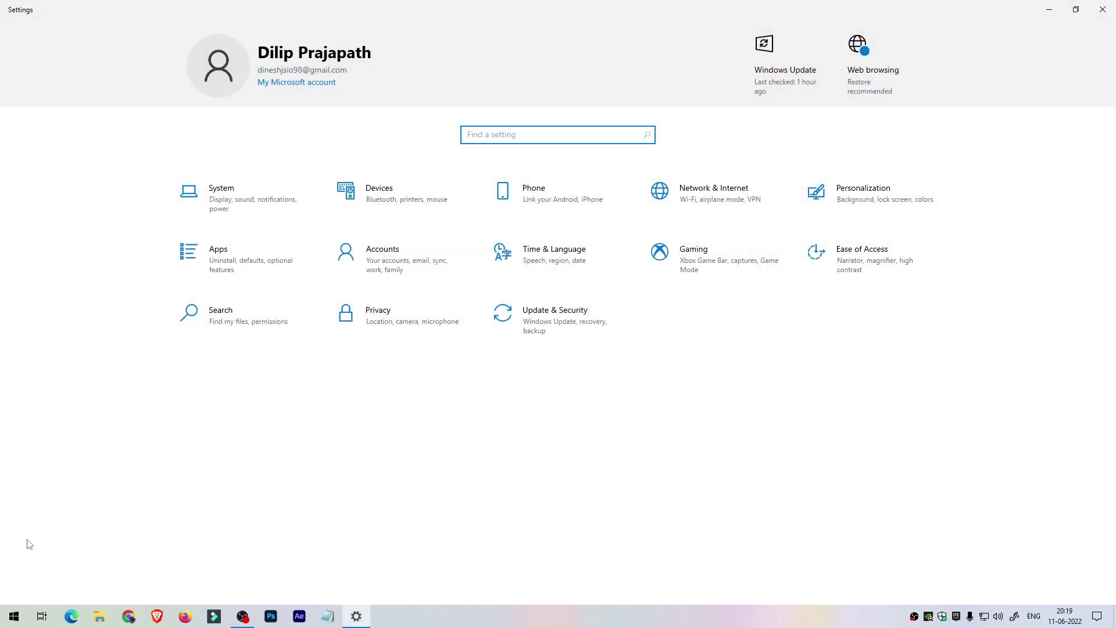
click(262, 195)
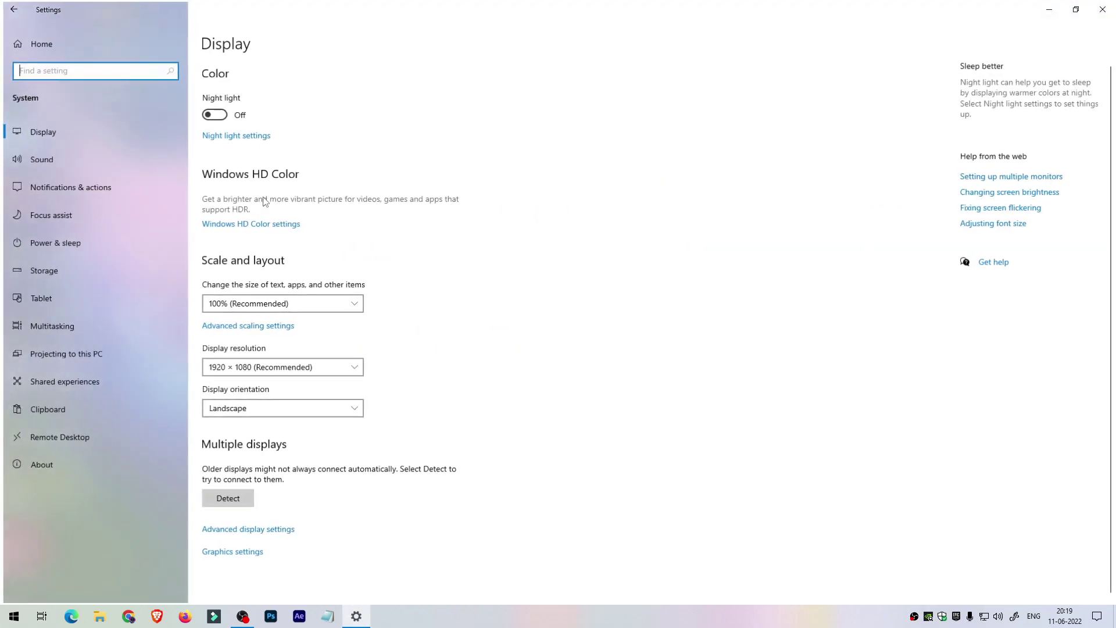
click(33, 262)
click(64, 216)
click(57, 239)
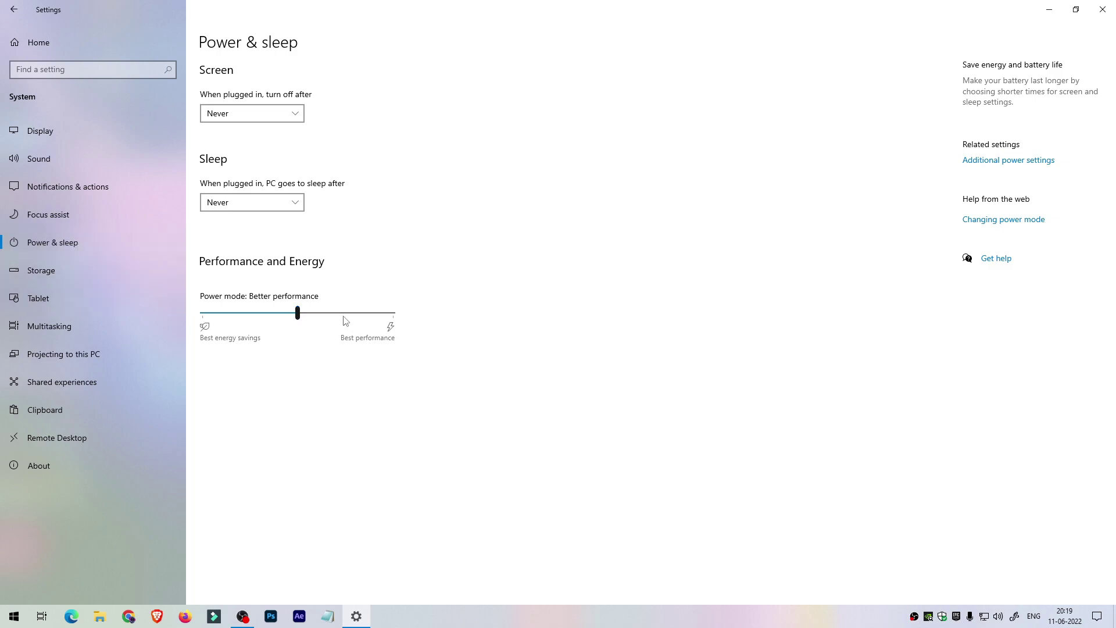
drag(298, 314, 394, 314)
Open the additional power settings, show the additional plans and activate the High performance power plan.
click(968, 162)
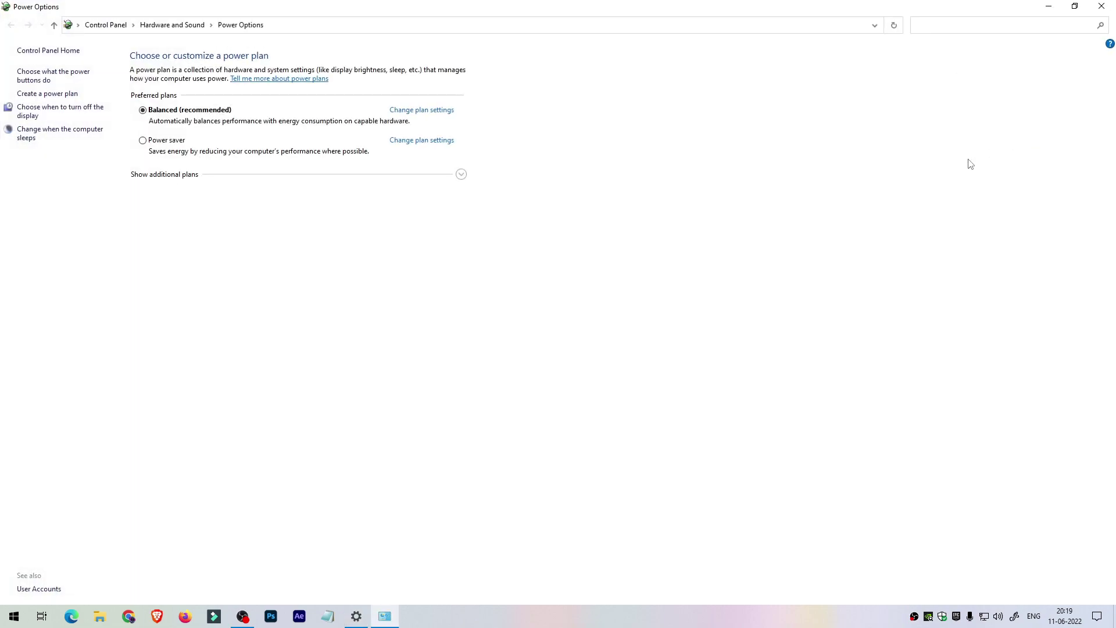
click(179, 175)
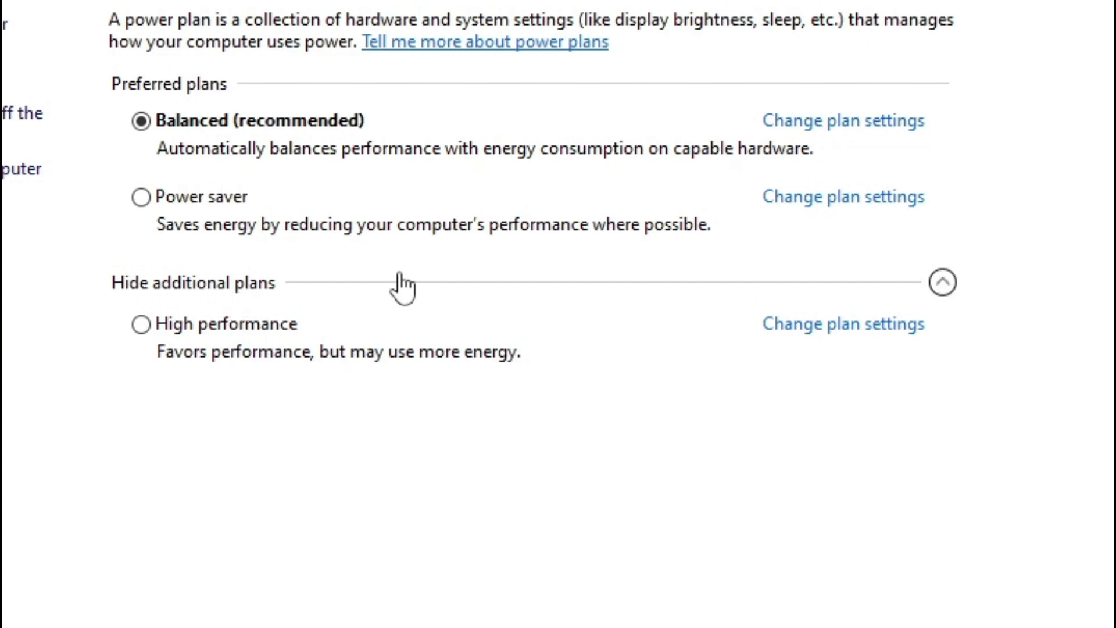
click(142, 324)
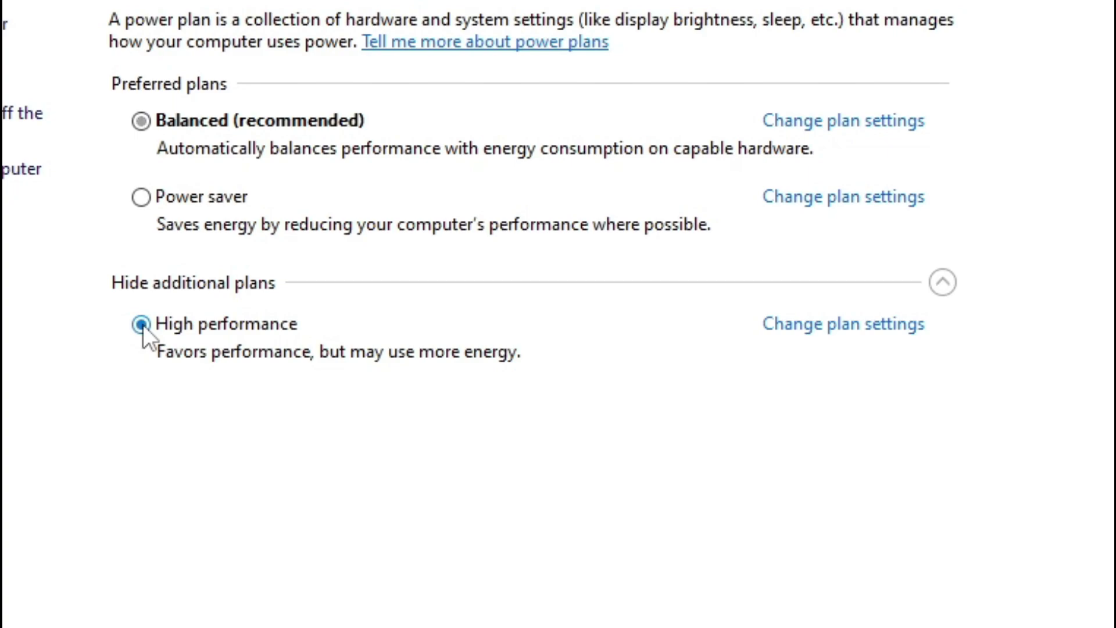
Open the High performance plan's advanced power settings and check the wireless adapter's Power Saving Mode options.
click(770, 325)
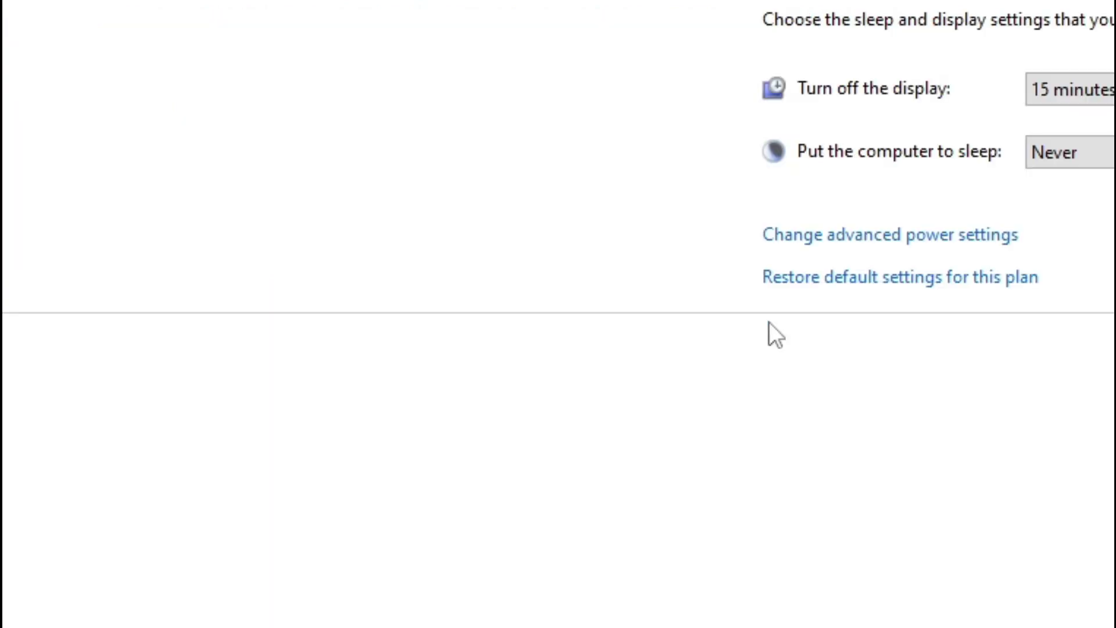
click(792, 246)
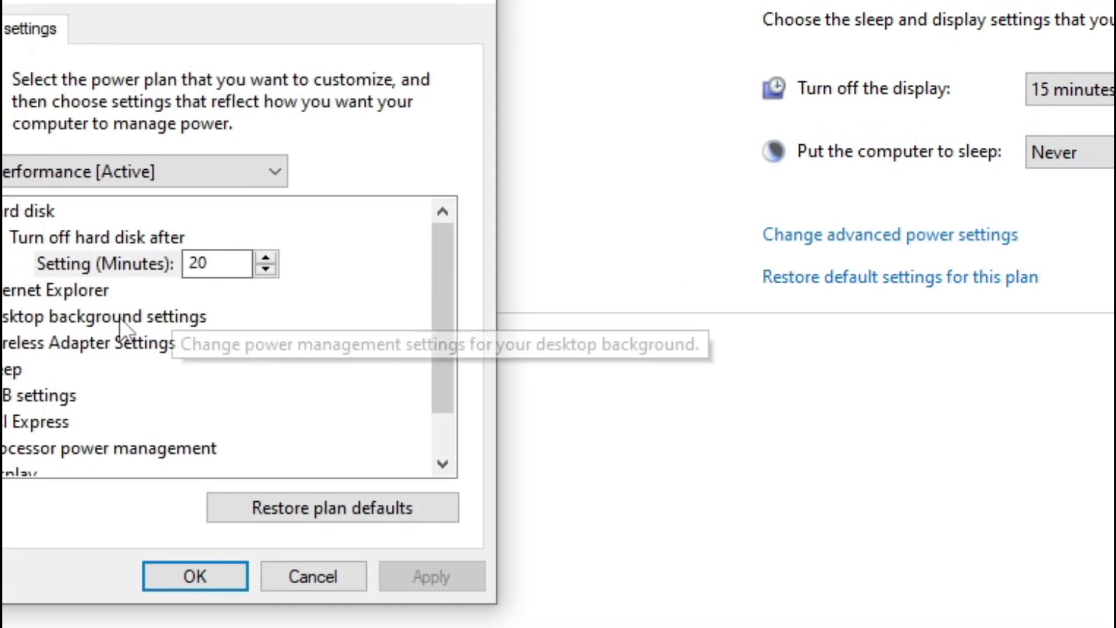
scroll(75, 348, down, 1)
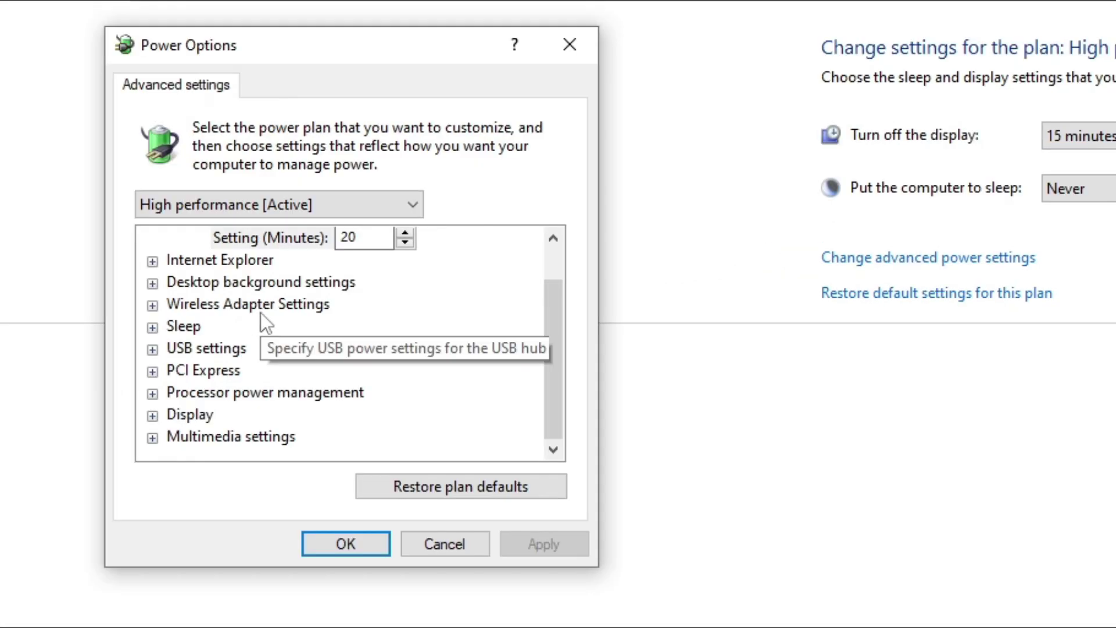
double_click(95, 298)
double_click(262, 326)
click(334, 347)
click(333, 347)
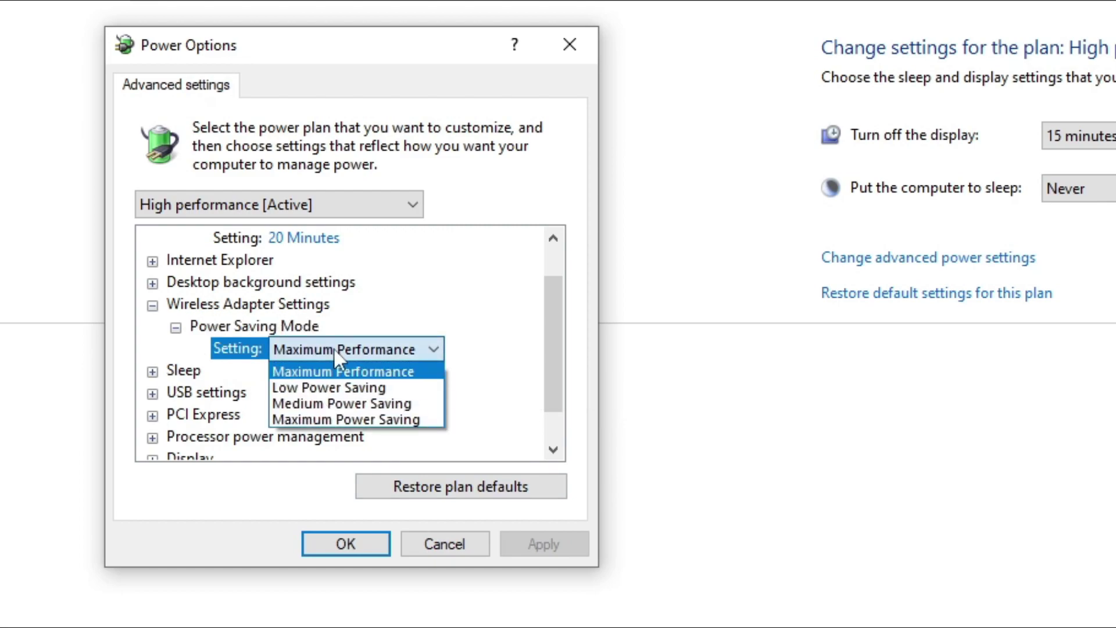
click(333, 347)
Expand the Desktop background slide show, Internet Explorer, Multimedia and Display turn-off power settings for review.
double_click(250, 286)
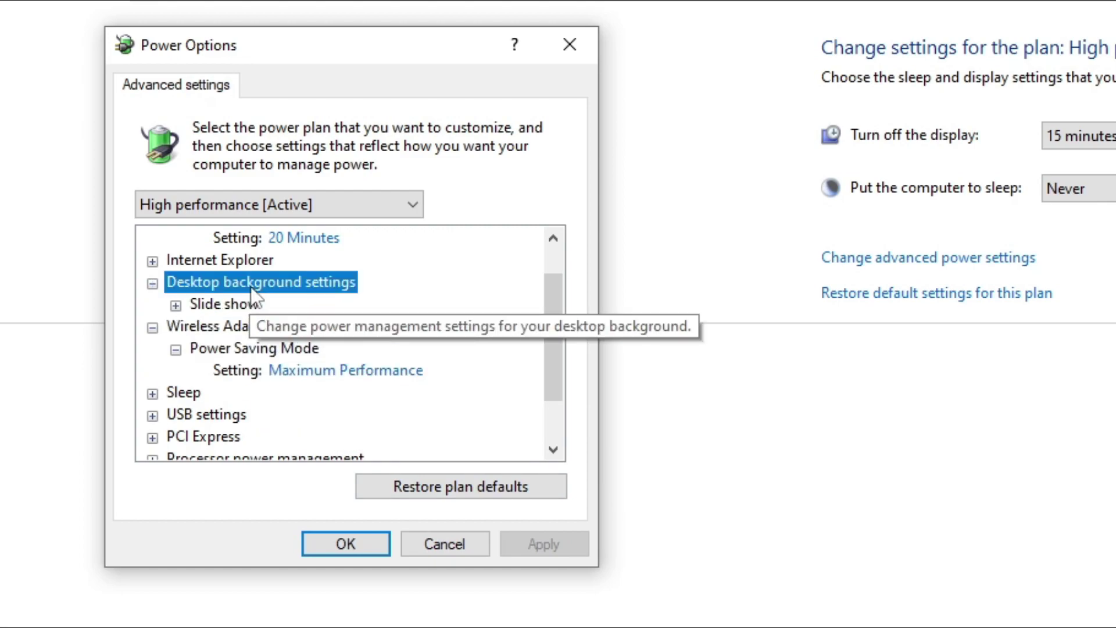
double_click(250, 300)
double_click(231, 266)
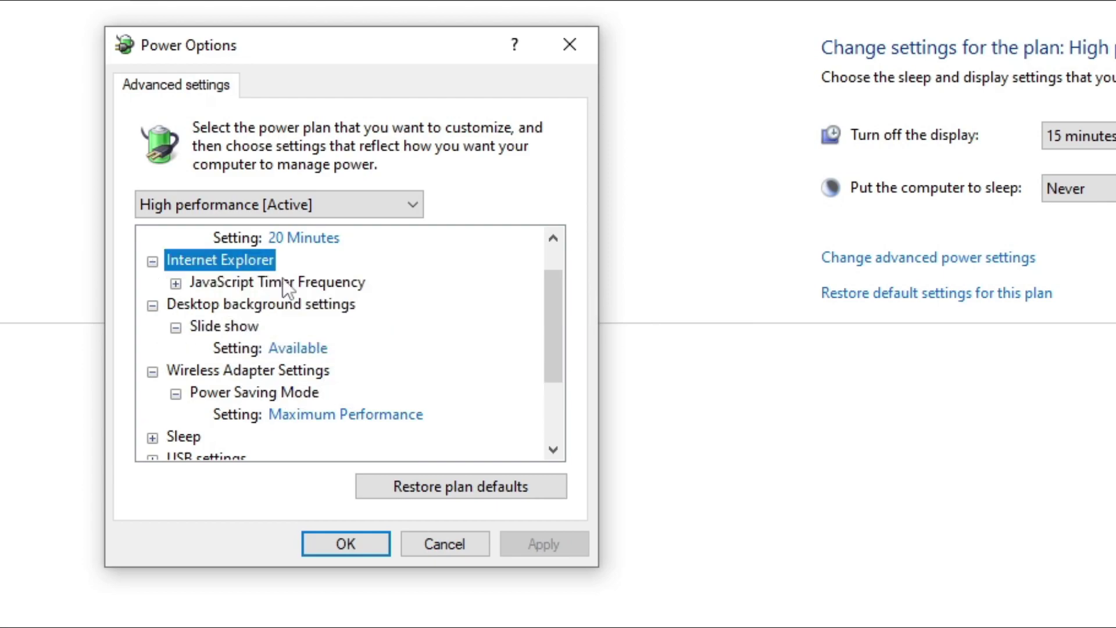
scroll(406, 378, down, 2)
double_click(232, 437)
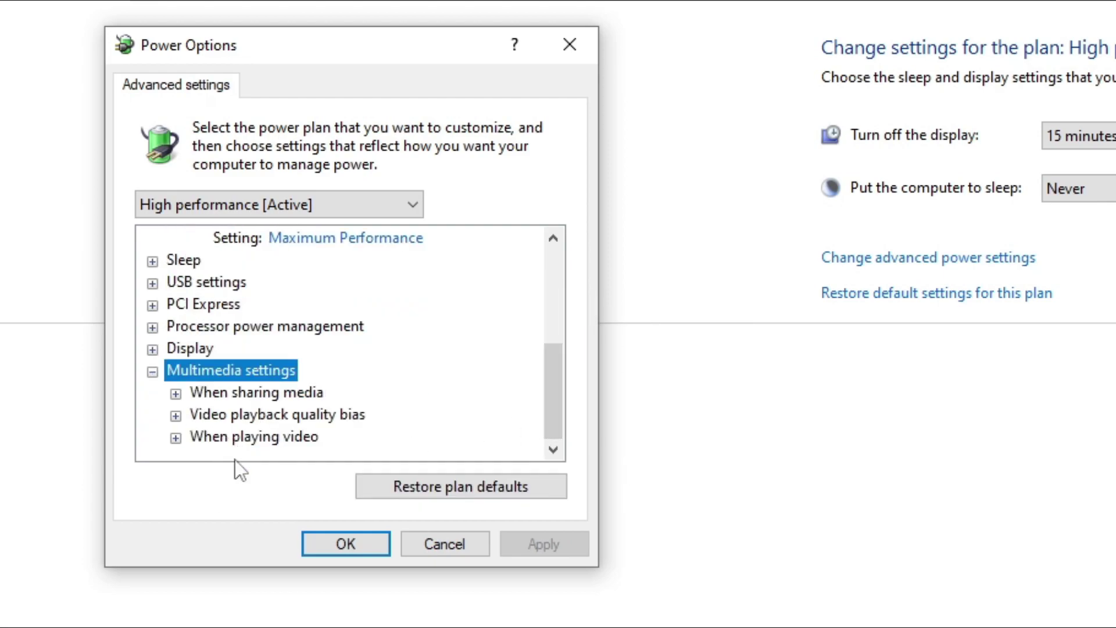
double_click(192, 348)
double_click(282, 369)
Check the minimum processor state, system cooling policy and maximum processor state under Processor power management.
double_click(290, 327)
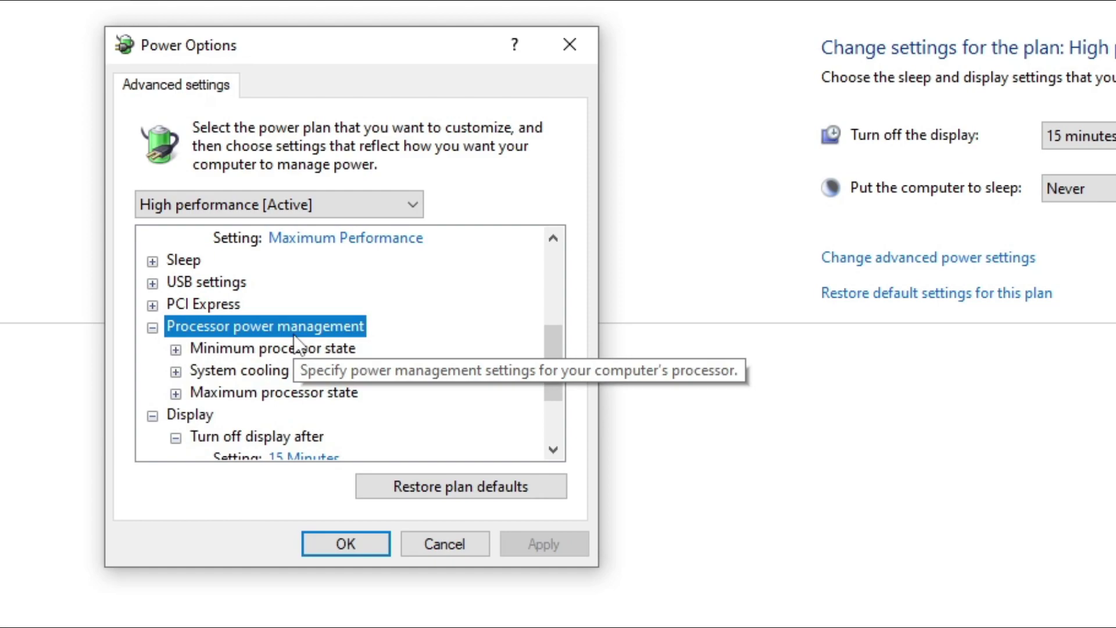
double_click(294, 348)
double_click(279, 392)
double_click(283, 436)
scroll(324, 442, down, 2)
scroll(268, 389, up, 3)
Check the Link State Power Management options under PCI Express.
double_click(210, 347)
double_click(288, 371)
click(286, 397)
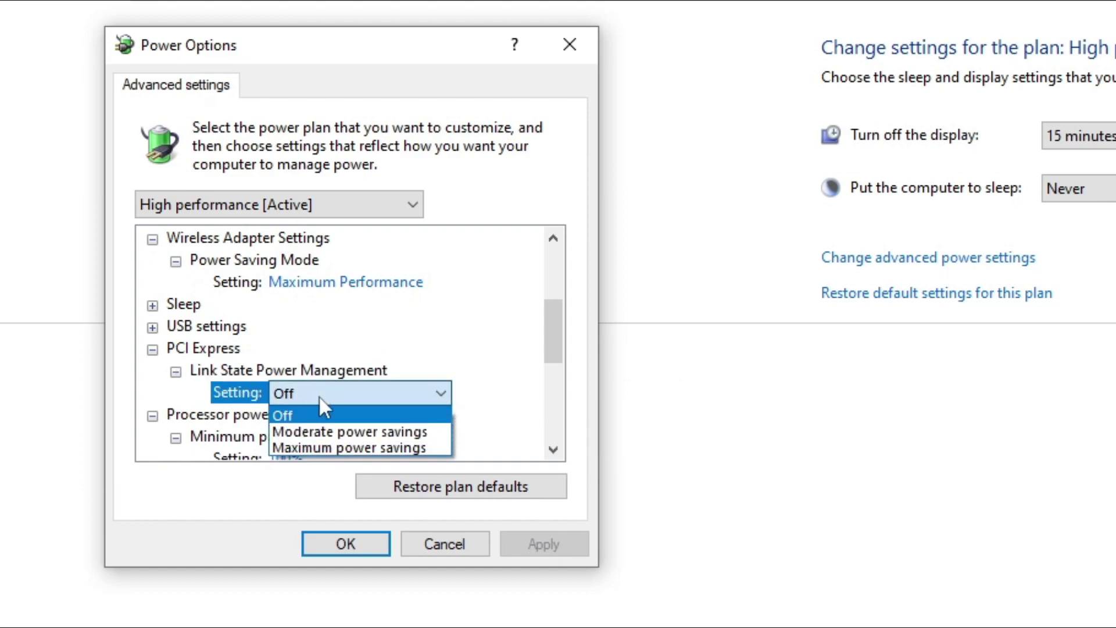
click(353, 391)
Check the USB selective suspend and Sleep after settings, and accept the advanced power options.
double_click(206, 326)
click(258, 349)
double_click(258, 348)
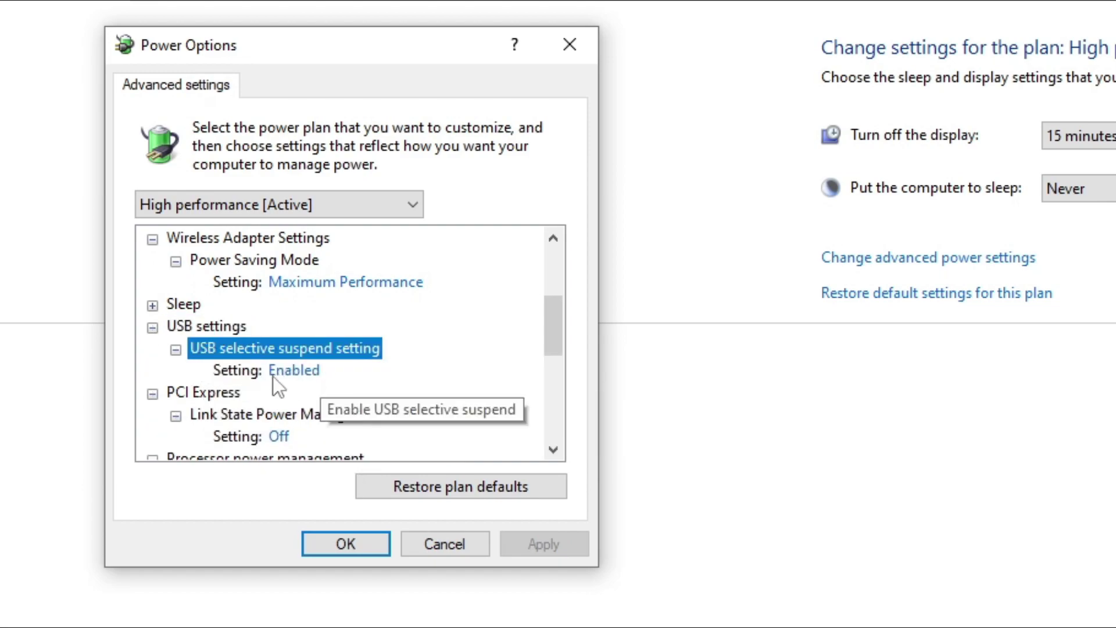
click(183, 304)
double_click(183, 304)
double_click(227, 326)
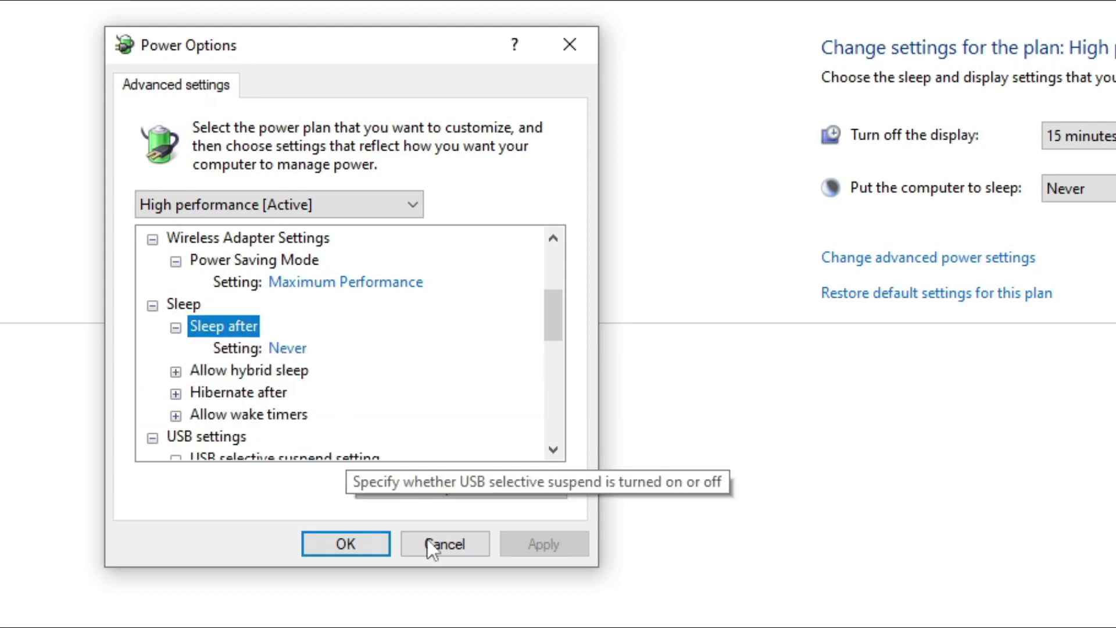
click(360, 542)
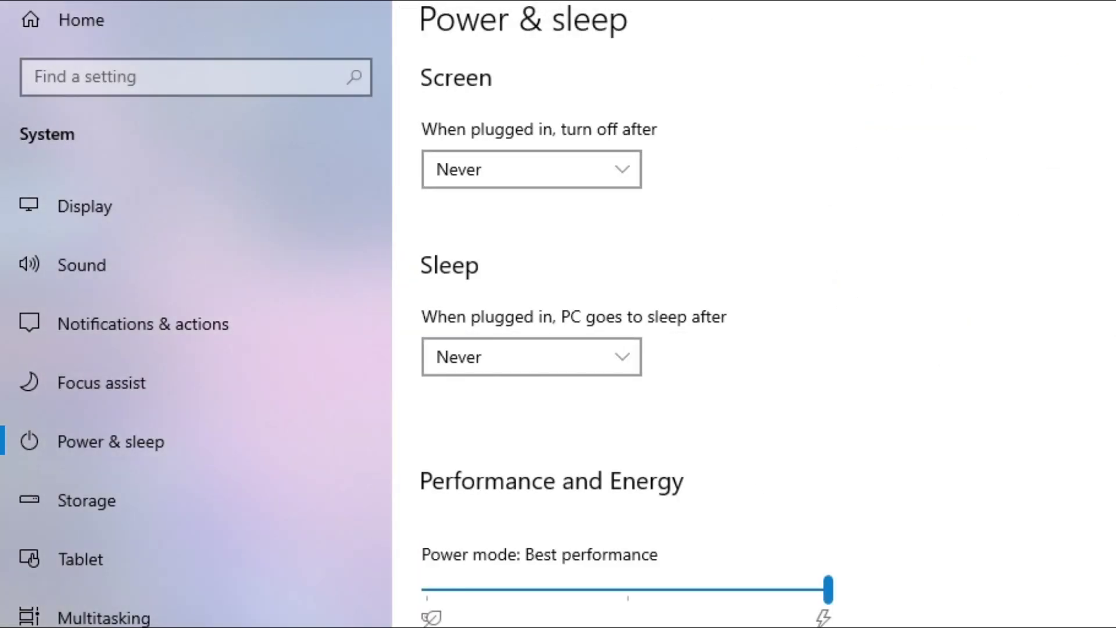
Open the Colors page of the Personalization settings, turn off Transparency effects and close Settings.
key(super+d)
right_click(994, 410)
click(1034, 474)
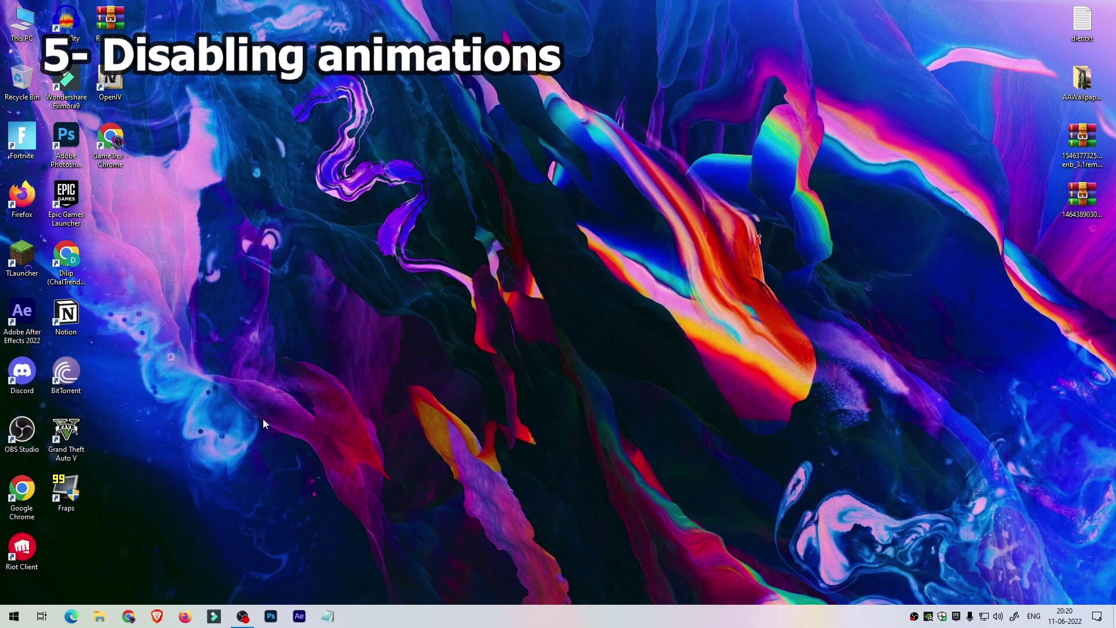
key(super)
click(23, 560)
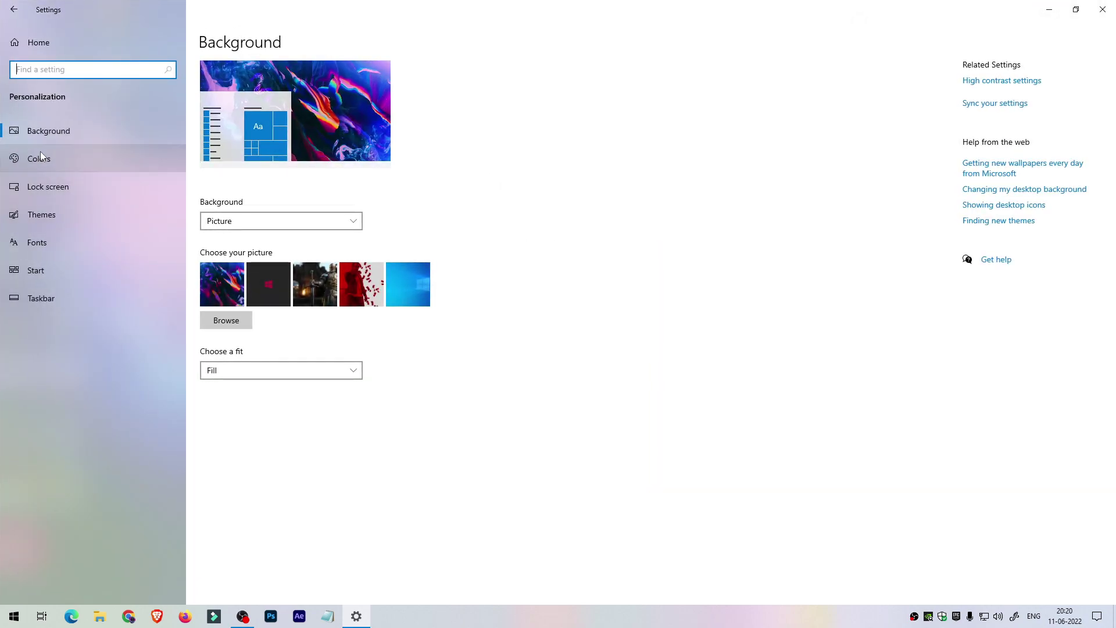
click(39, 158)
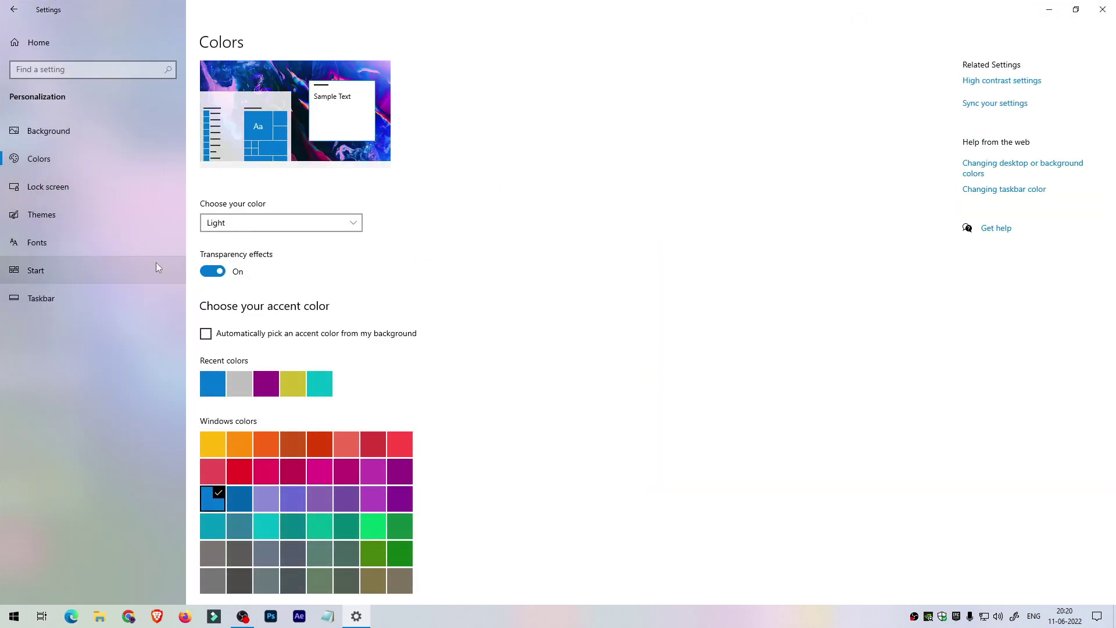
click(212, 272)
scroll(326, 295, down, 3)
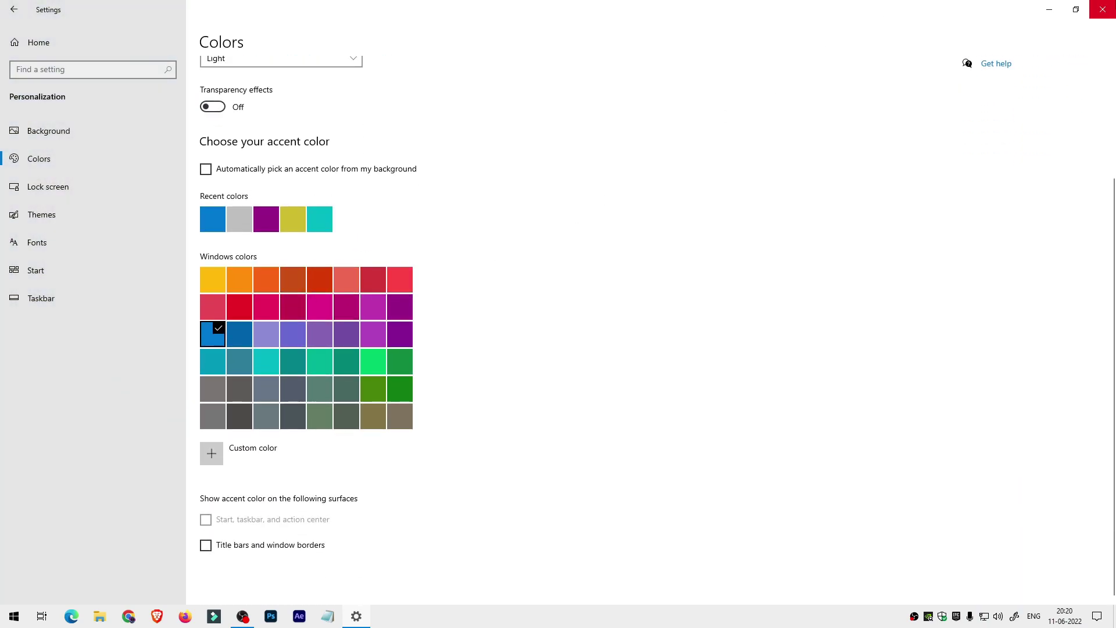
click(1102, 9)
Open This PC's system properties, go to the advanced system settings and open the Performance Options.
double_click(21, 23)
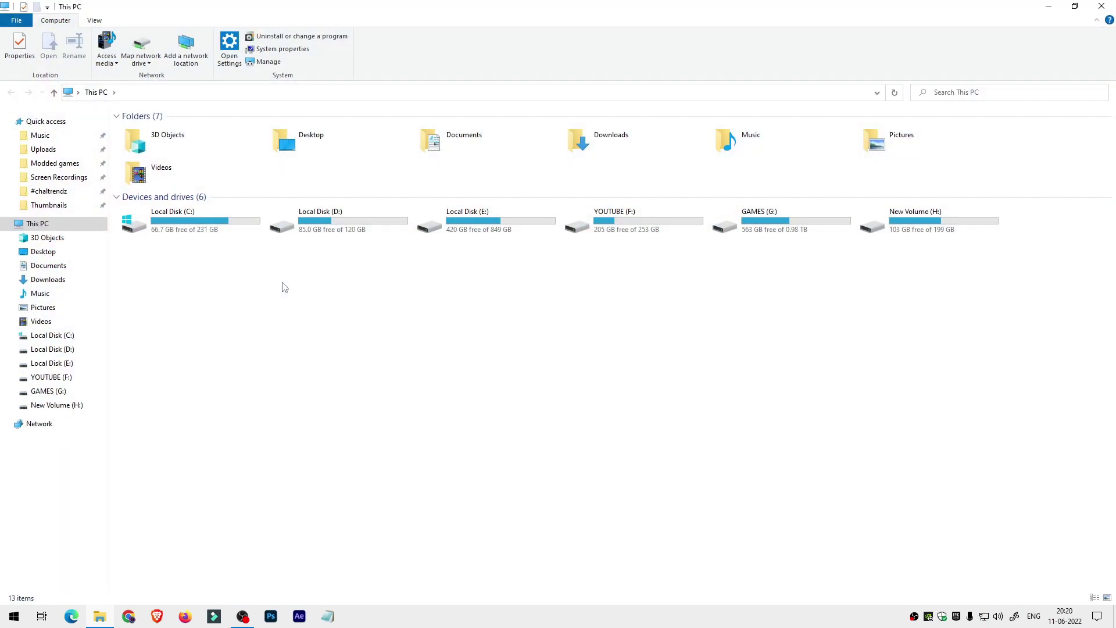
right_click(284, 287)
click(308, 406)
right_click(316, 289)
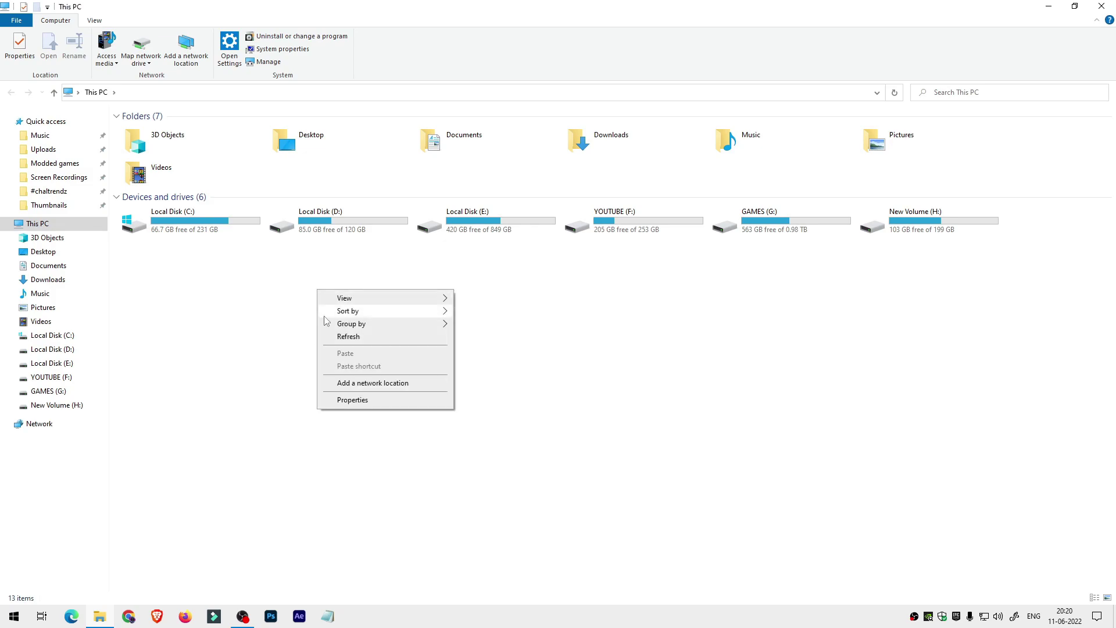
click(337, 405)
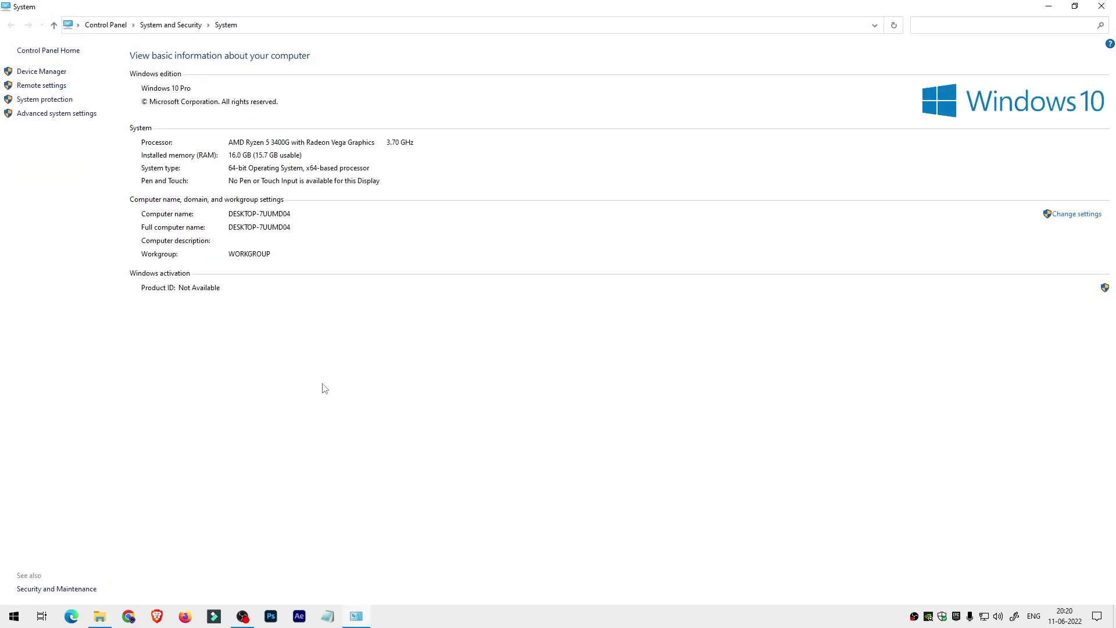
click(69, 115)
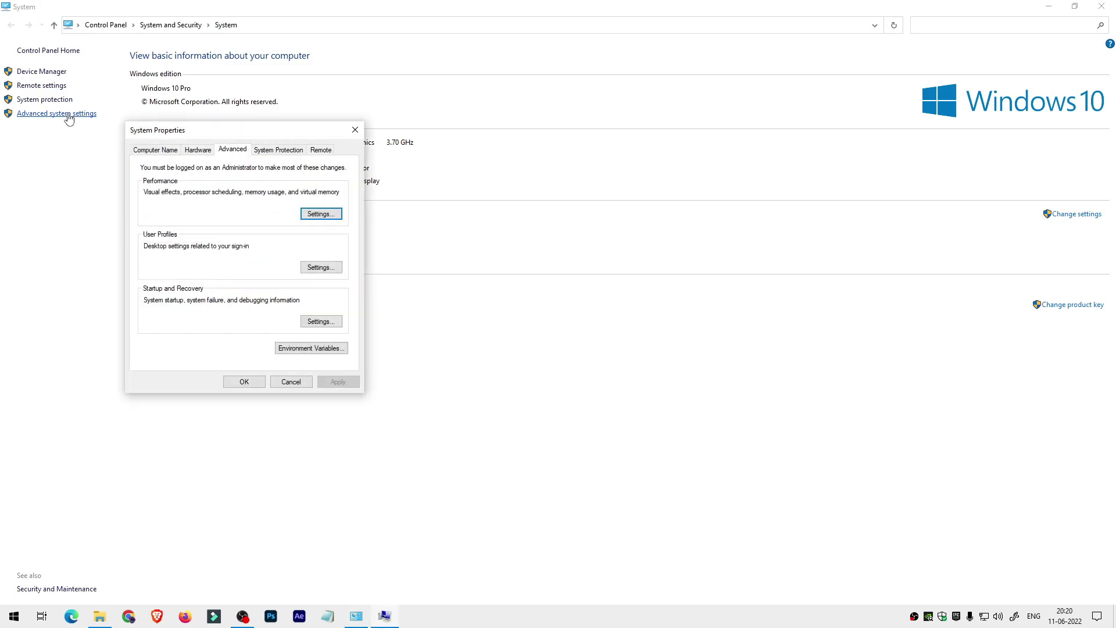
click(318, 214)
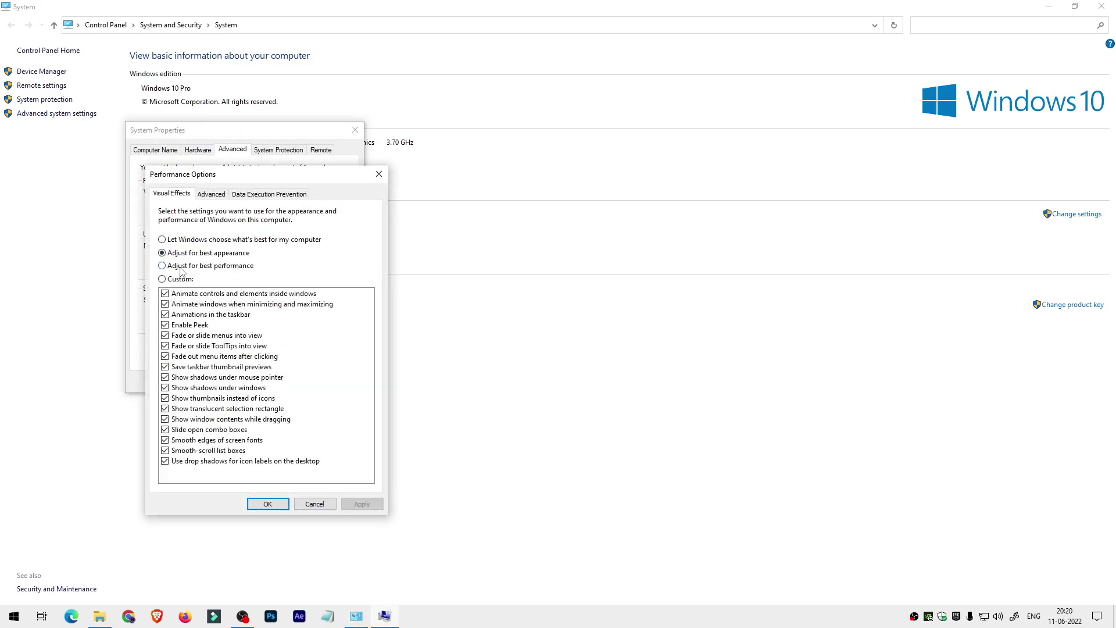
Adjust visual effects for best performance, re-enable icon label drop shadows, smooth font edges and thumbnails, apply the settings and close the system windows.
click(223, 269)
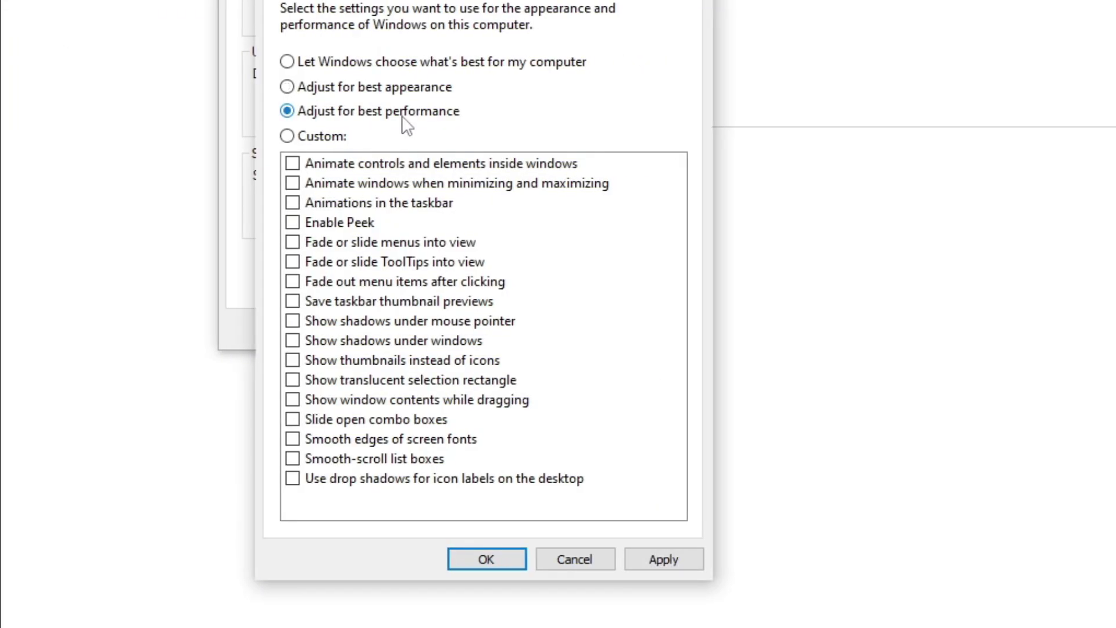
click(292, 478)
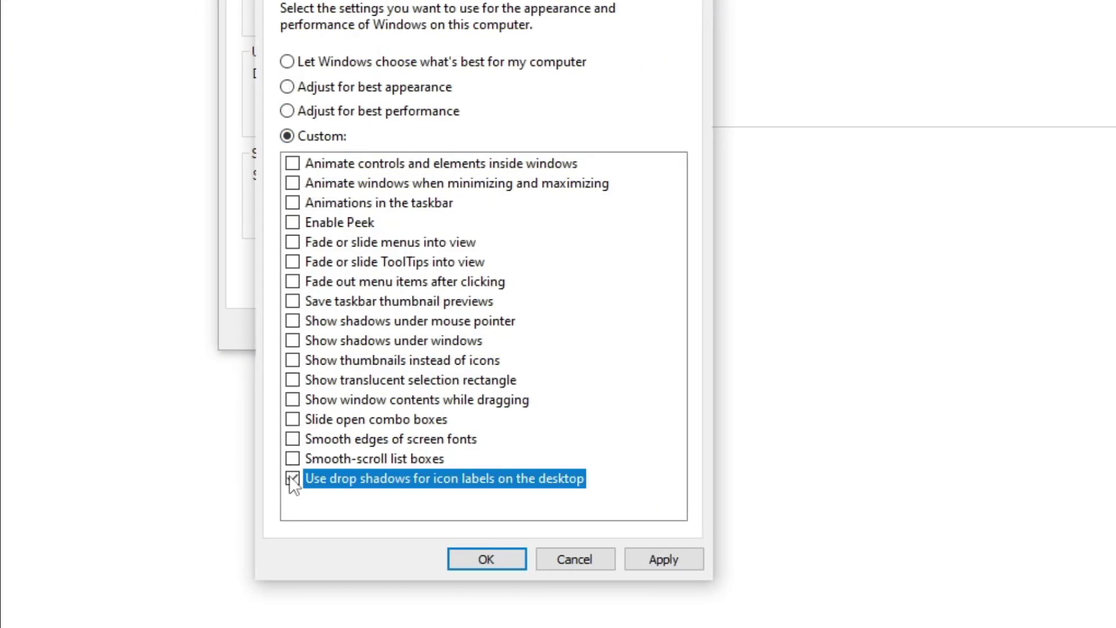
click(292, 439)
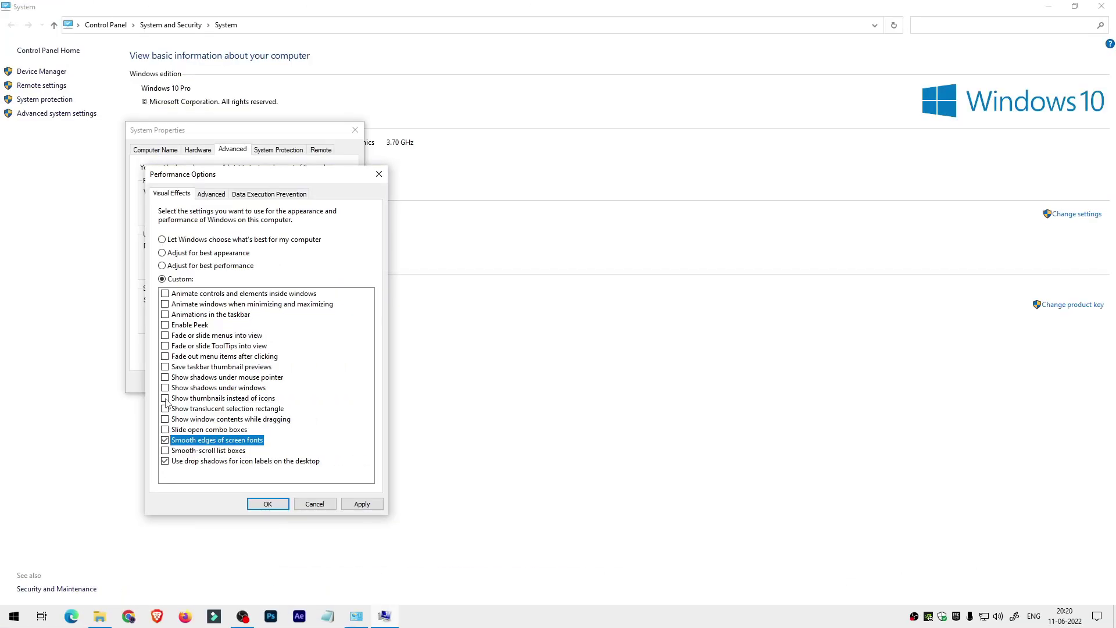
click(165, 398)
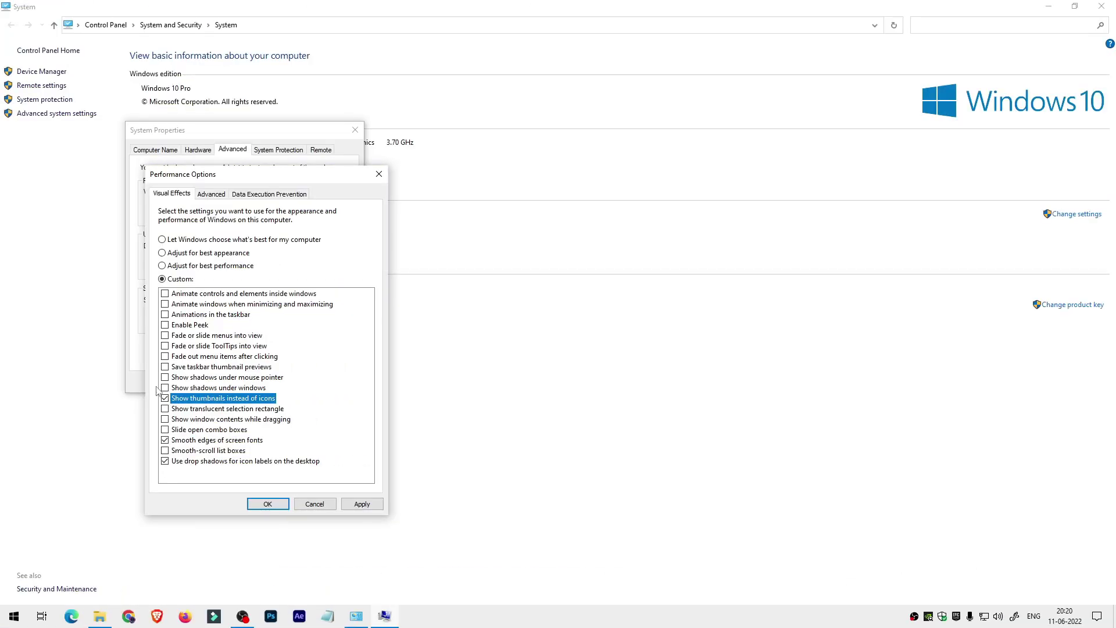
click(362, 505)
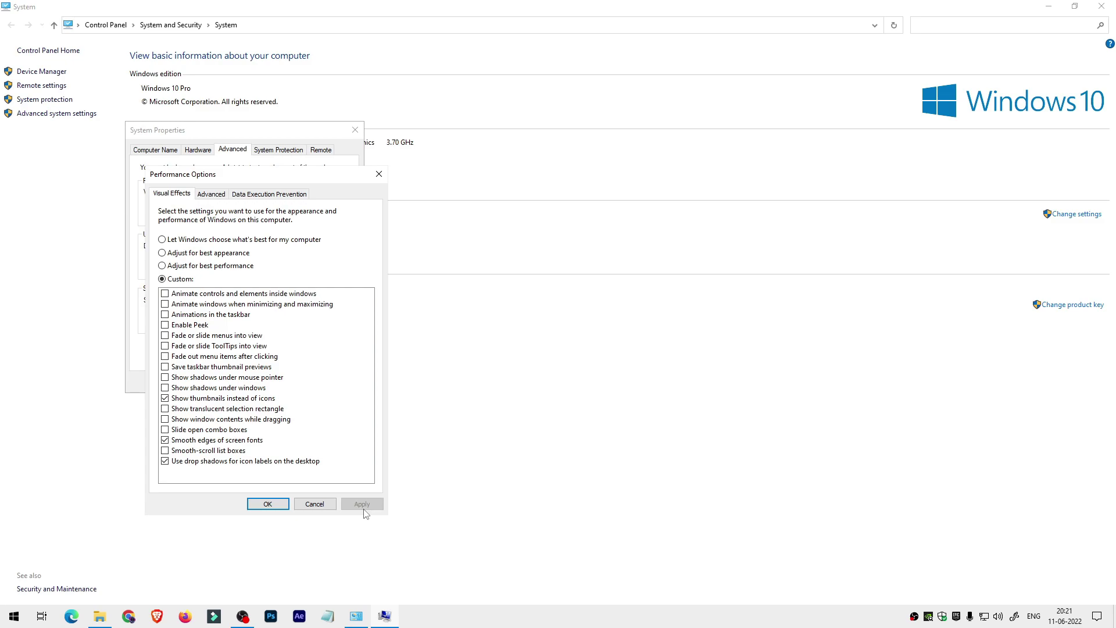
click(267, 504)
click(253, 383)
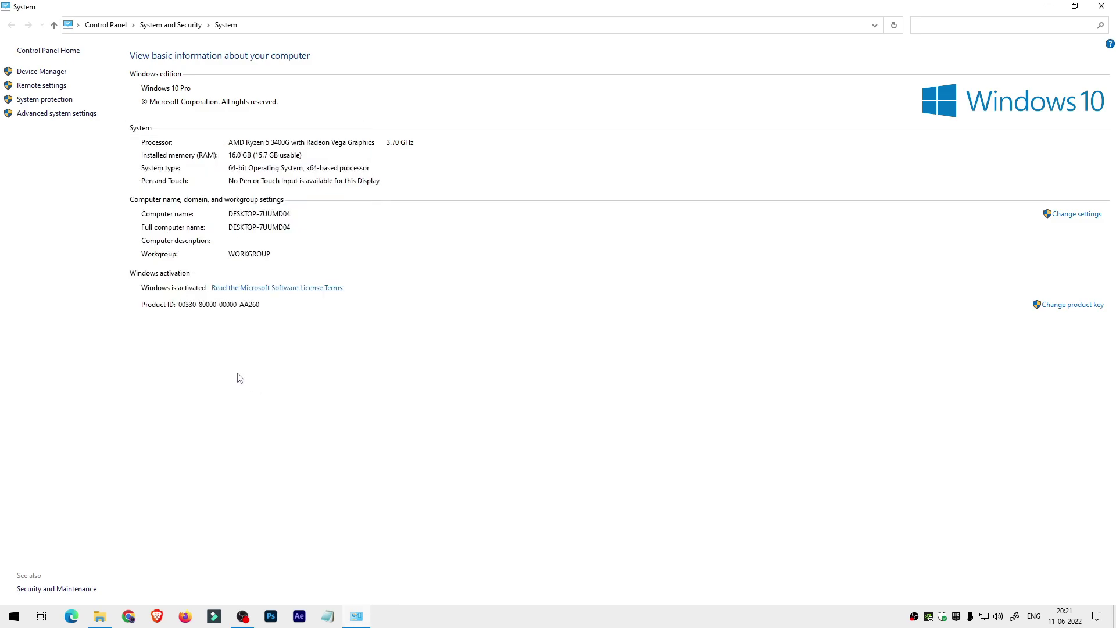
key(alt+F4)
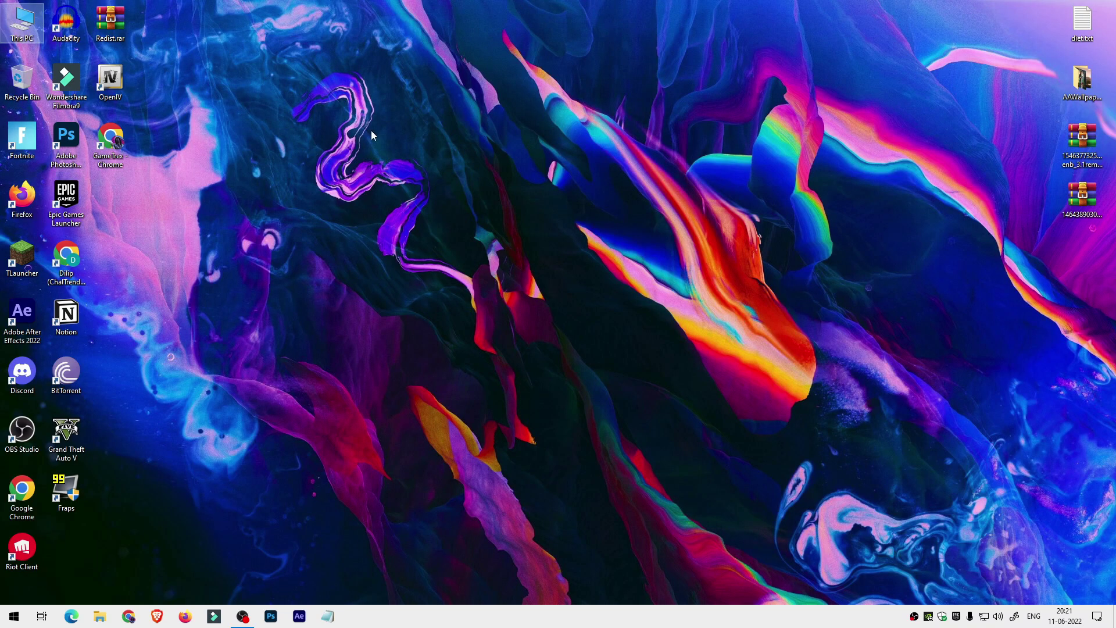
right_click(371, 130)
click(382, 163)
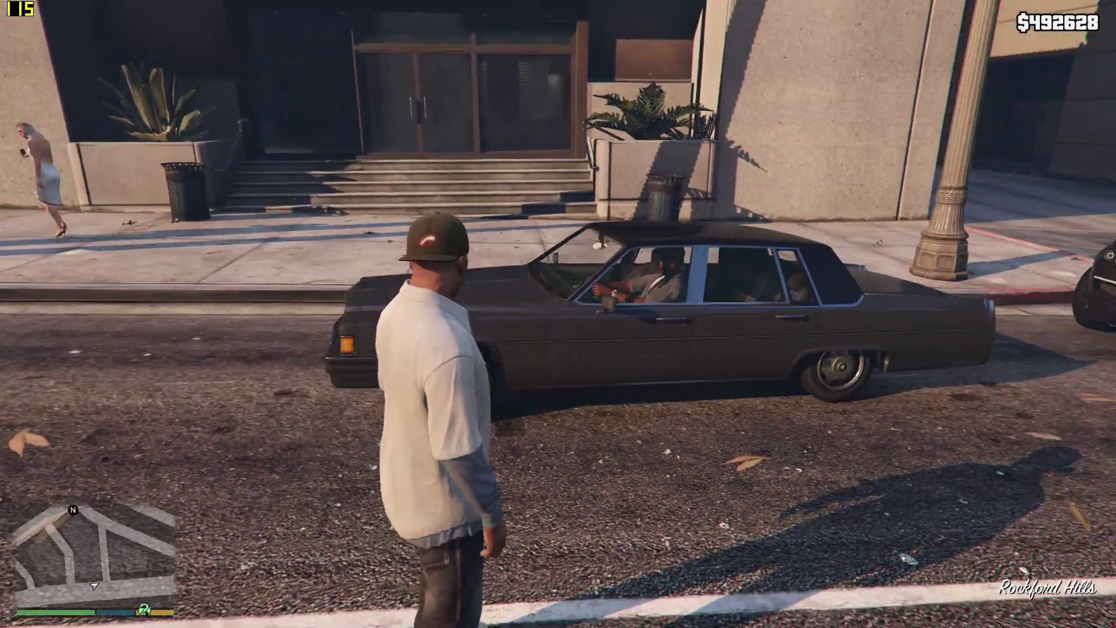
key(w)
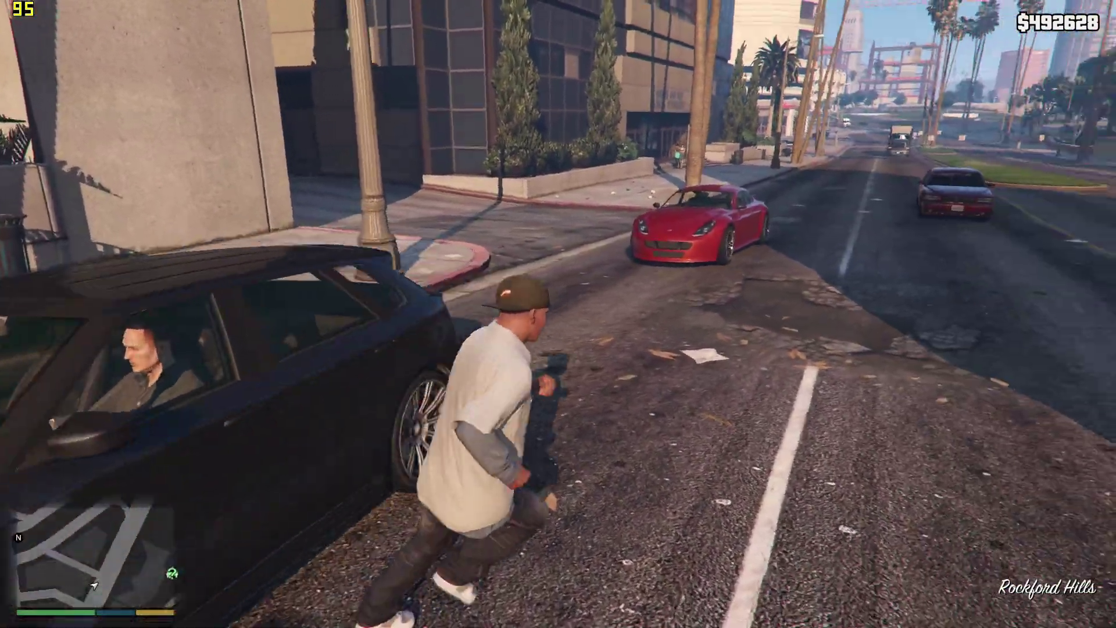
key(w)
key(w)
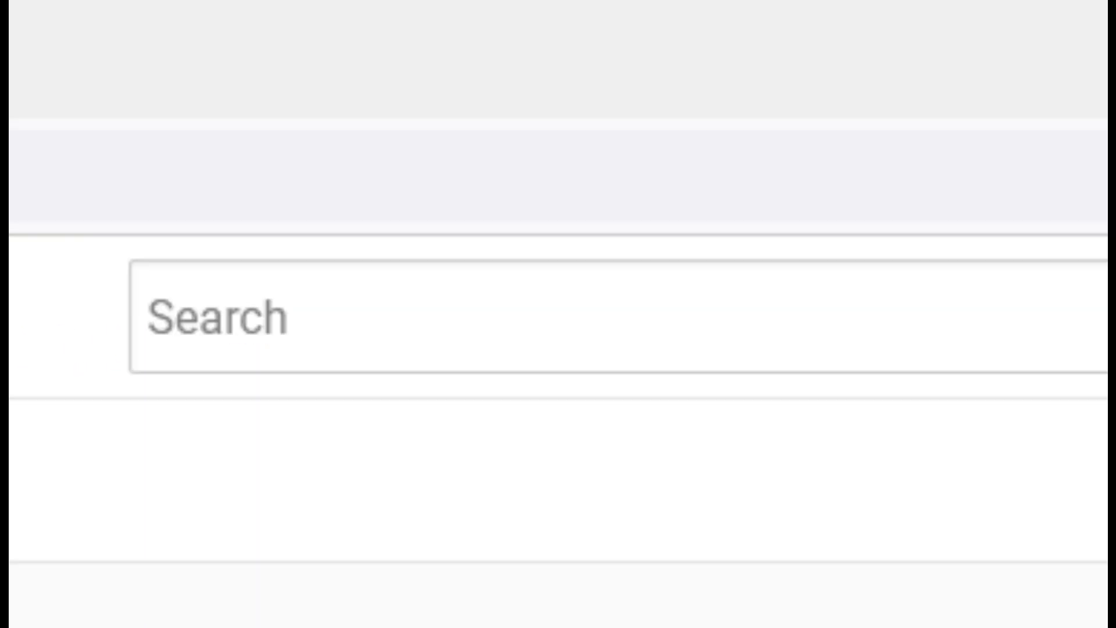
Search YouTube in Firefox for "gta 5 lag fix" and open GameTrex's video on GTA 5 lag fix for low end PCs.
click(488, 294)
text(gta 5 kl)
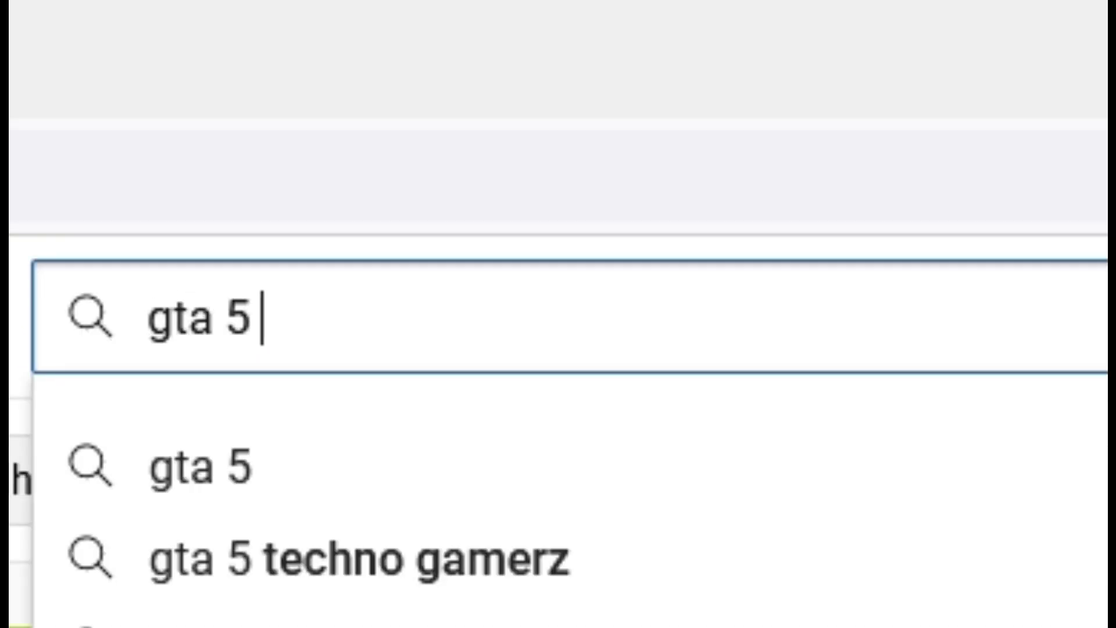
key(BackSpace)
key(BackSpace)
text(lag fiox)
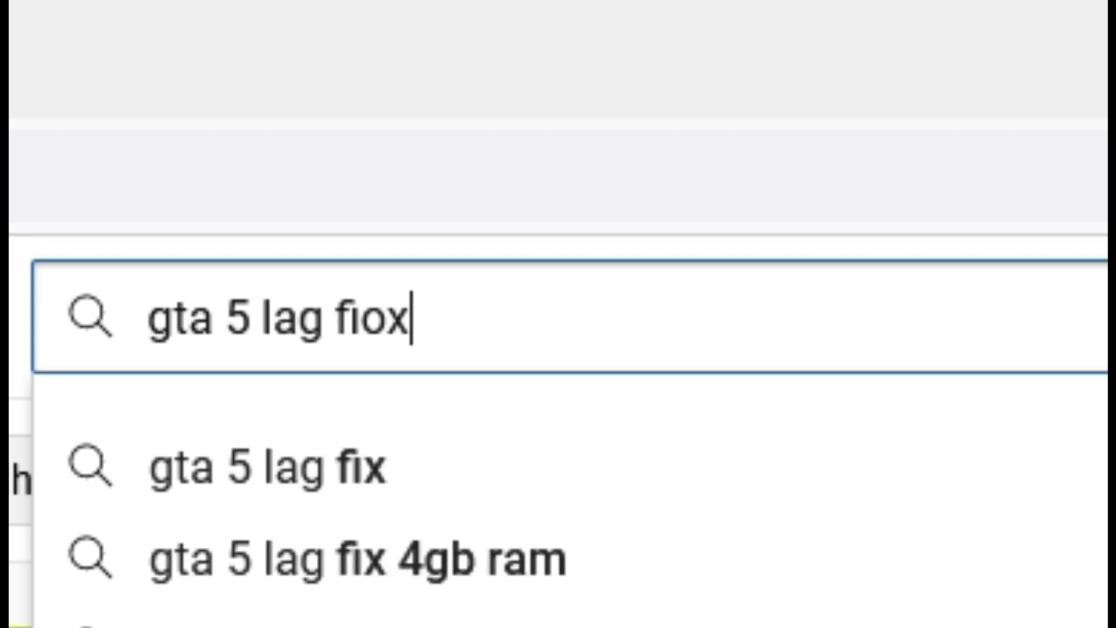
key(Down)
key(Return)
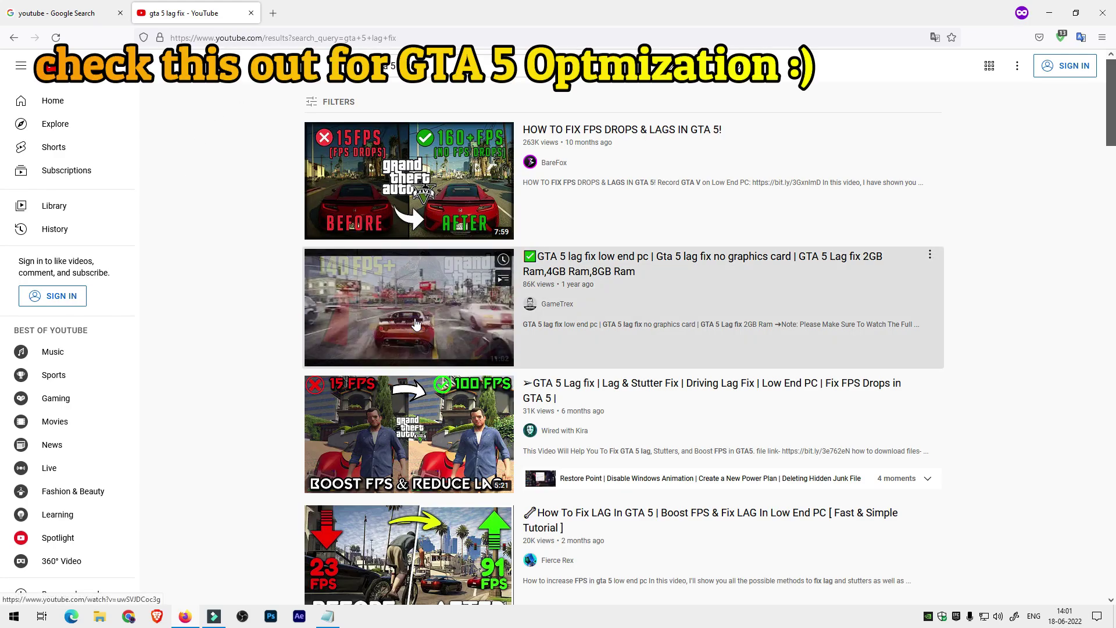
click(365, 313)
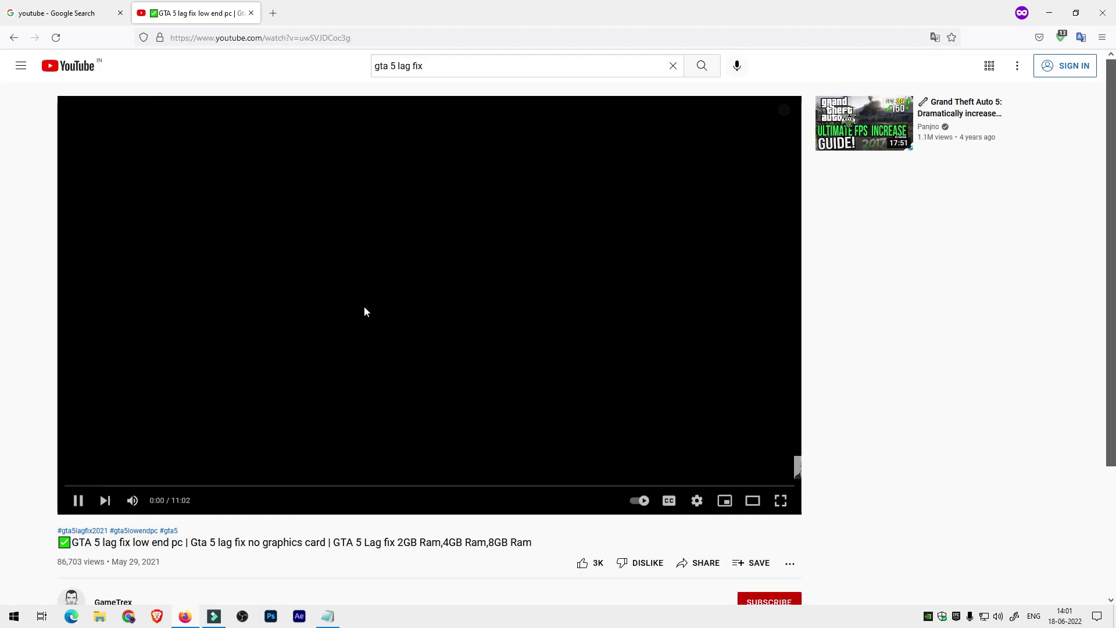